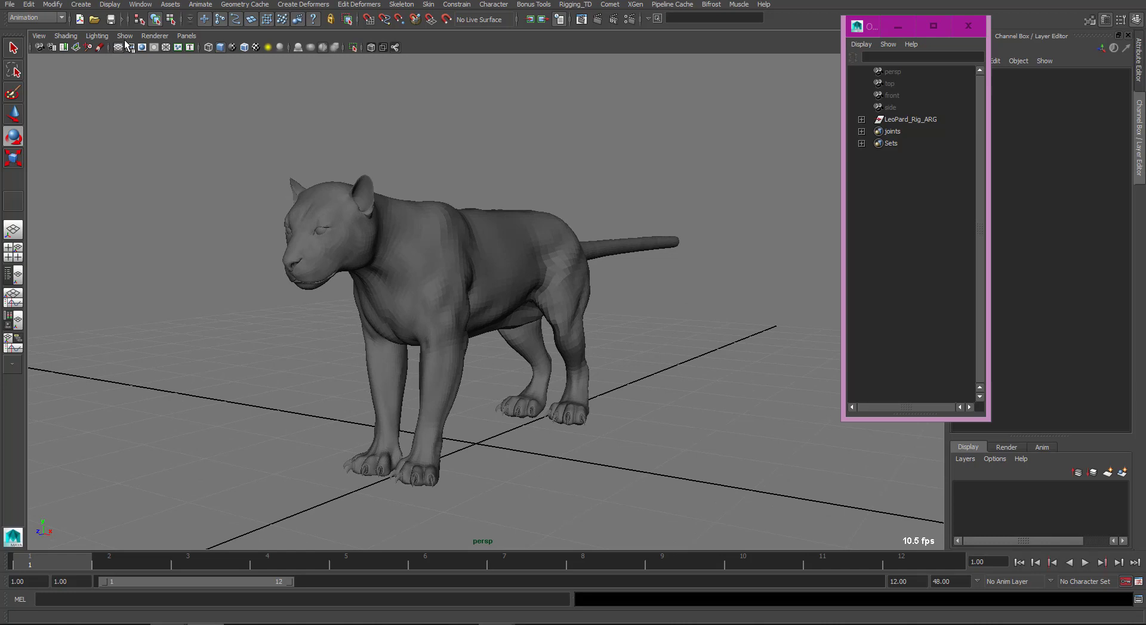
Show the leopard rig's NURBS control curves in the viewport, then hide them again
click(125, 36)
click(132, 88)
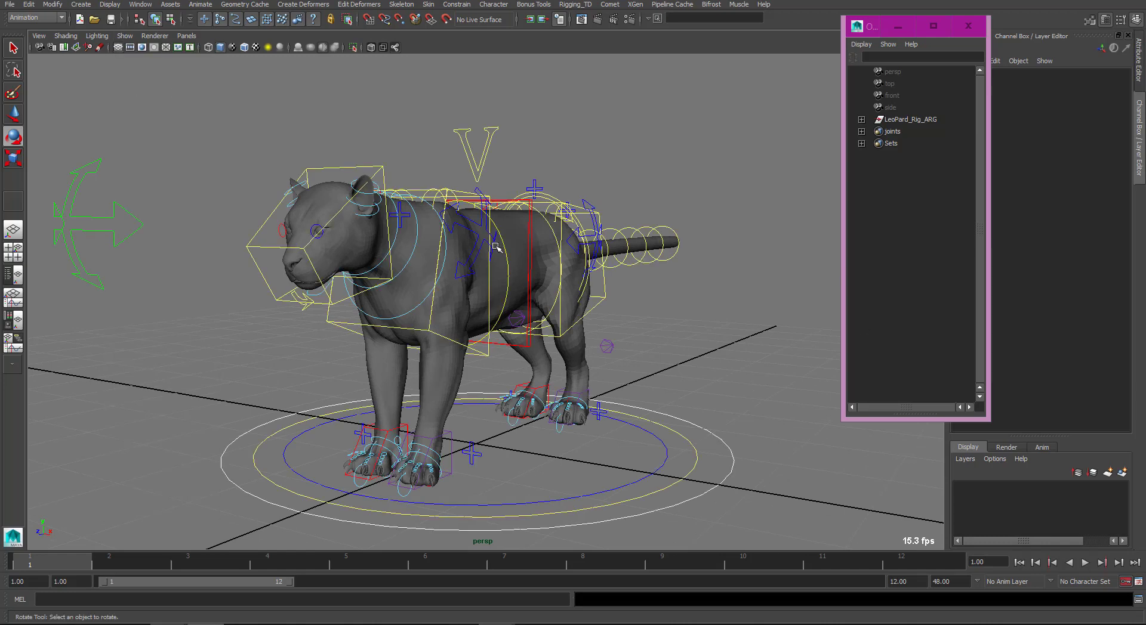
click(125, 36)
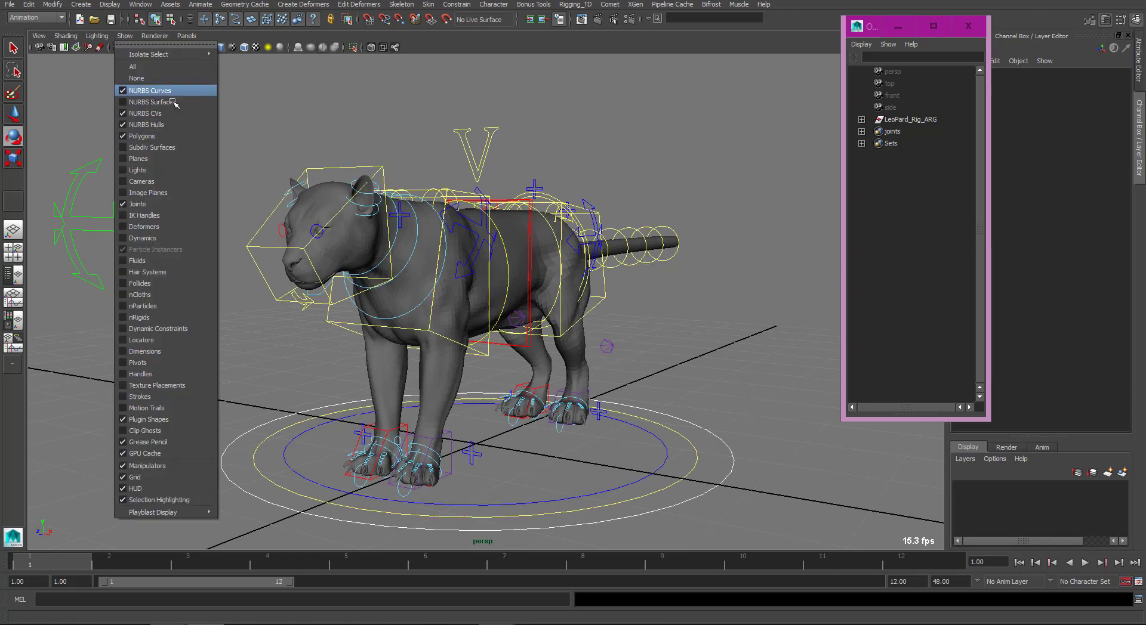
click(149, 91)
Play back the leopard's animation in a side-on perspective view and stop it
alt+drag(632, 296, 539, 263)
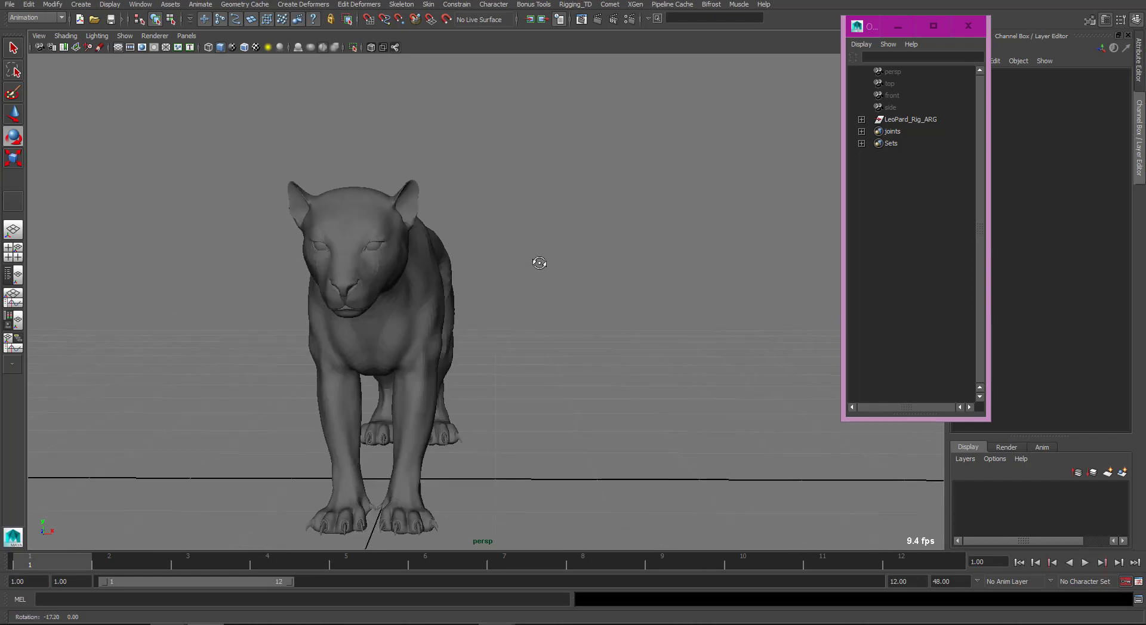
alt+right_drag(539, 258, 474, 250)
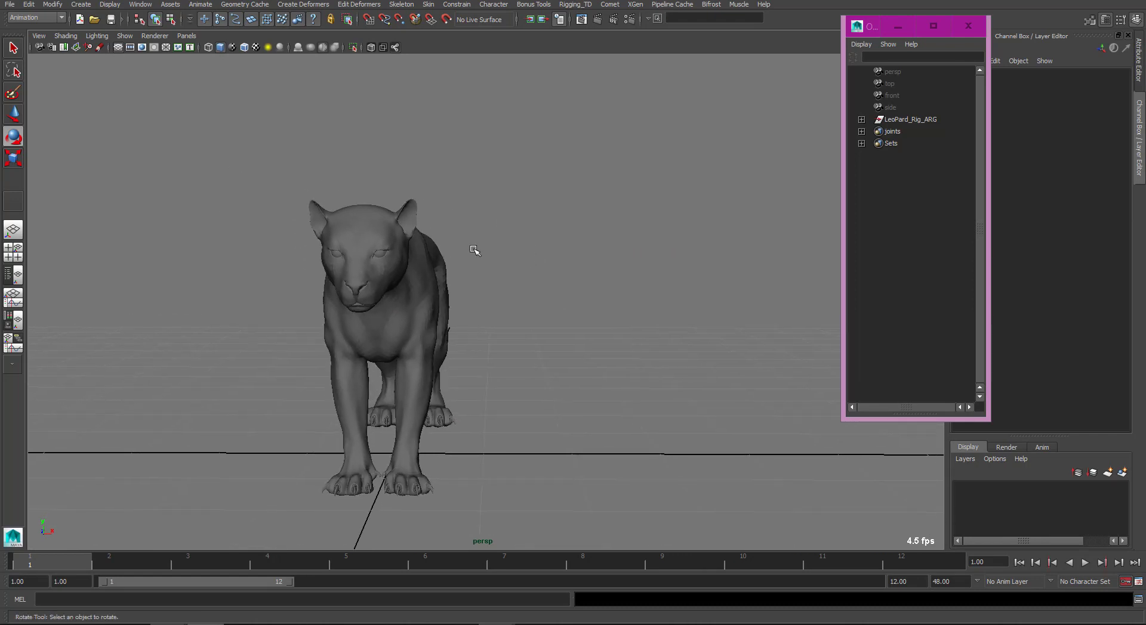
alt+drag(504, 233, 411, 234)
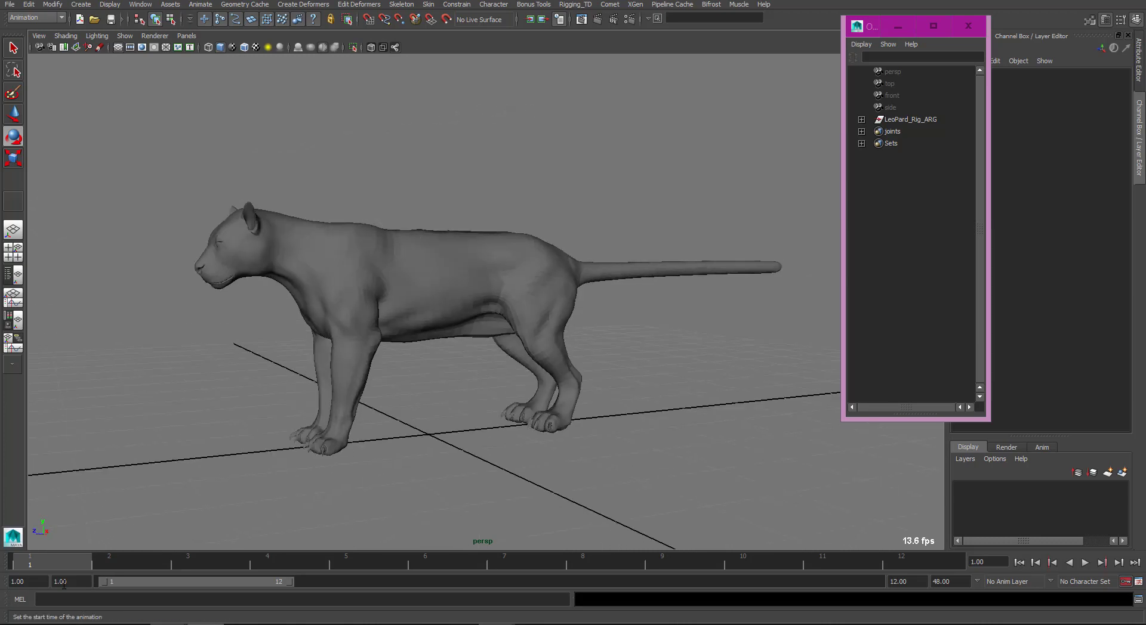
key(alt+v)
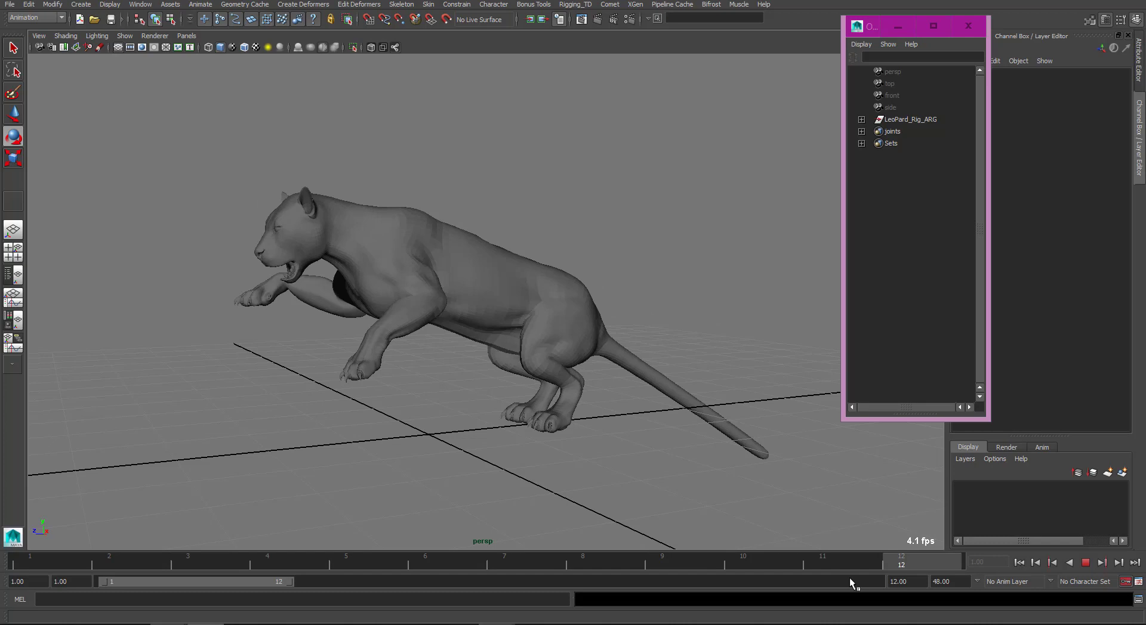
key(alt+v)
Move the Outliner window aside to free up space in the perspective view
alt+drag(472, 191, 319, 309)
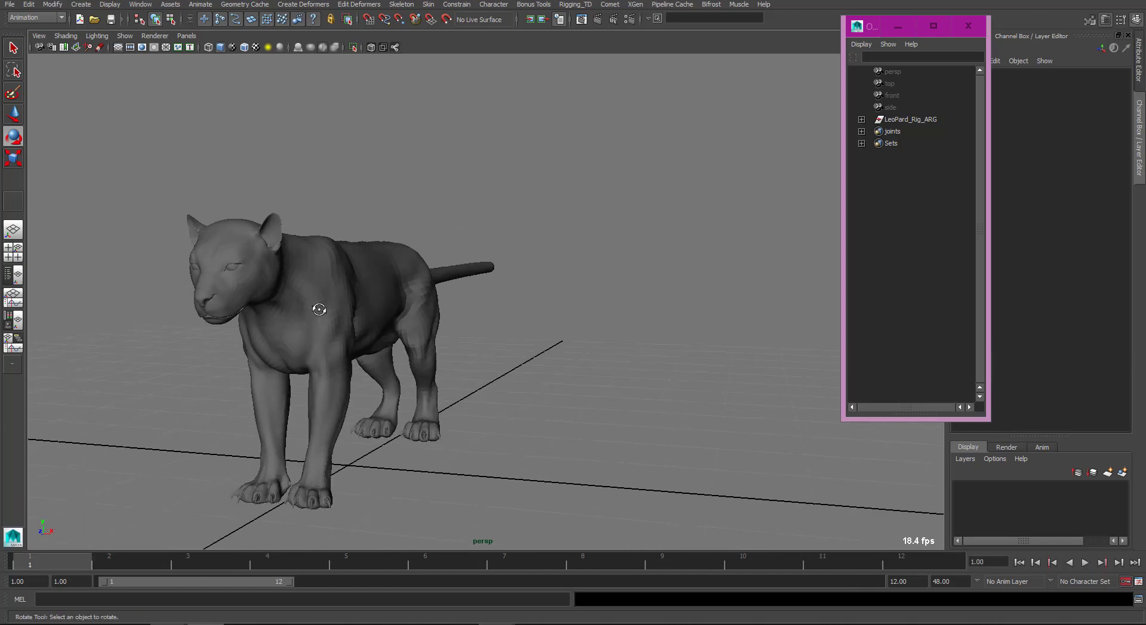
alt+middle_drag(376, 310, 358, 311)
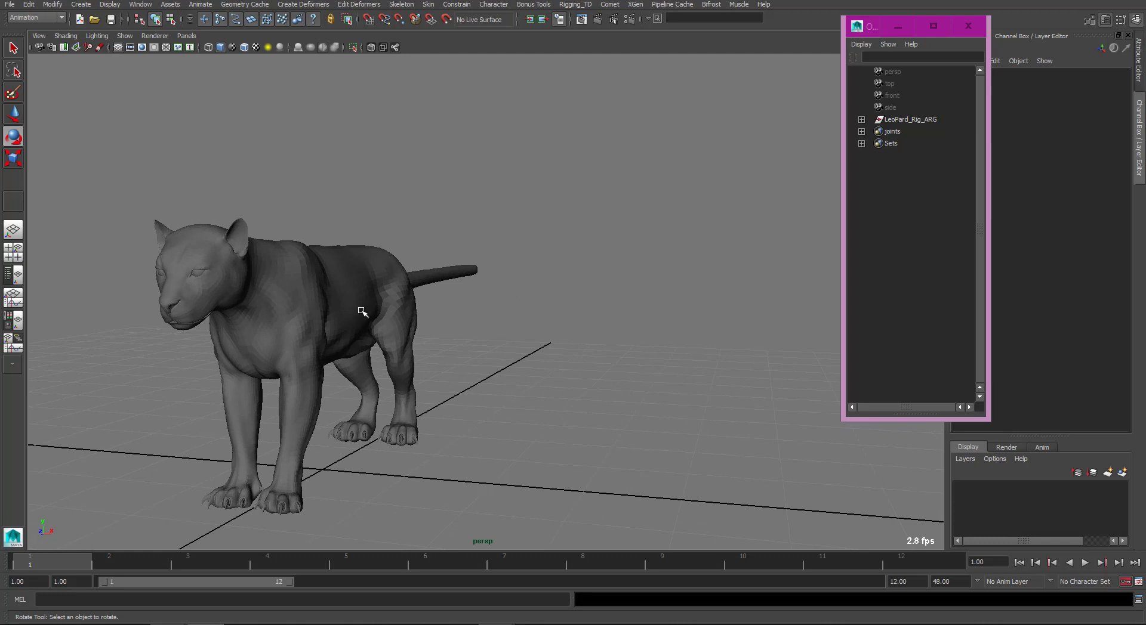
drag(874, 27, 930, 27)
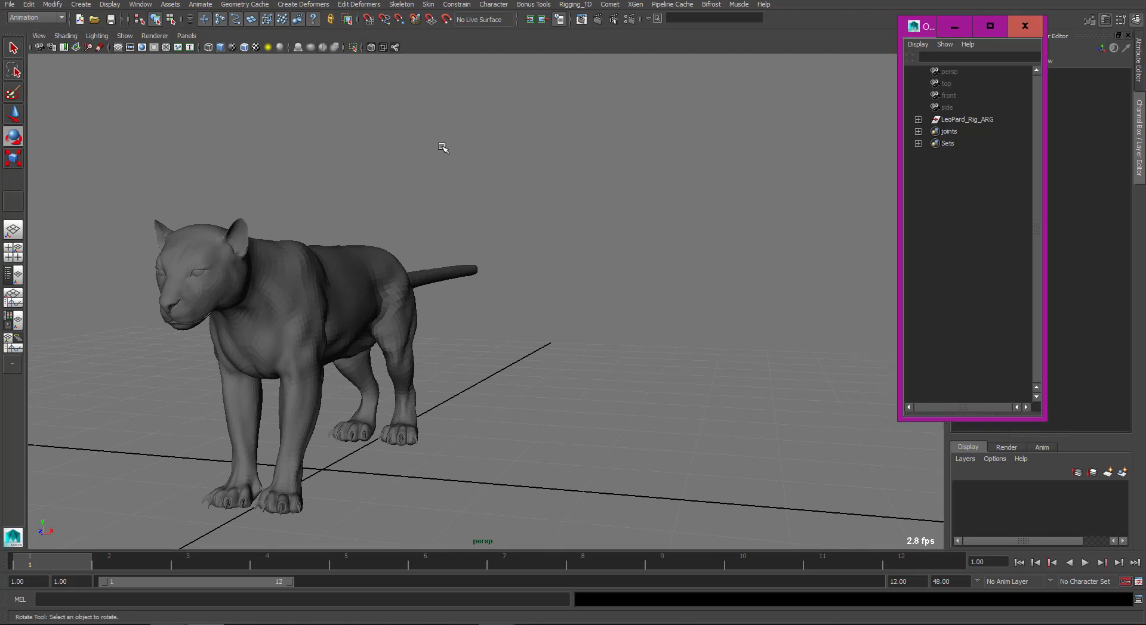
alt+middle_drag(348, 256, 331, 251)
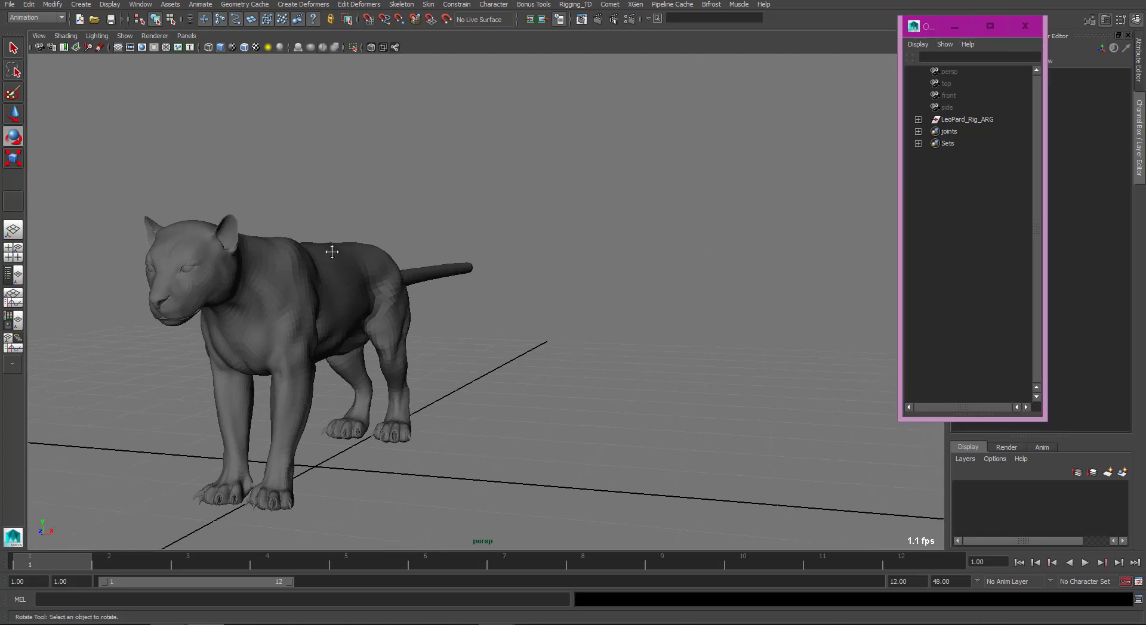
Create a locator at the origin and turn on the display of locators in the viewport
click(82, 5)
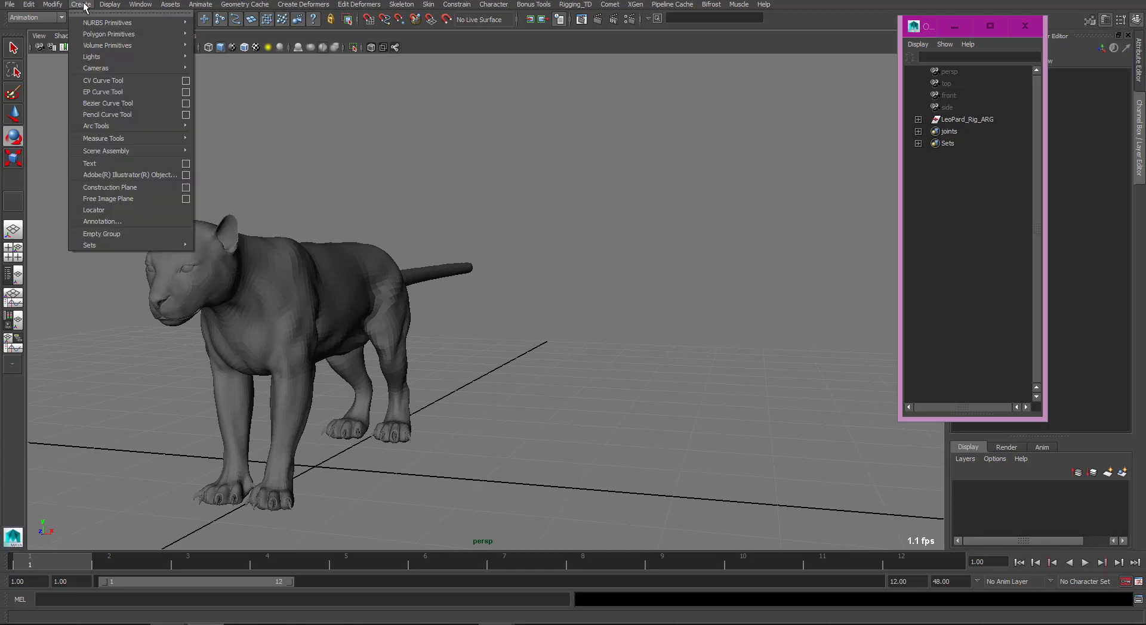
click(129, 210)
key(e)
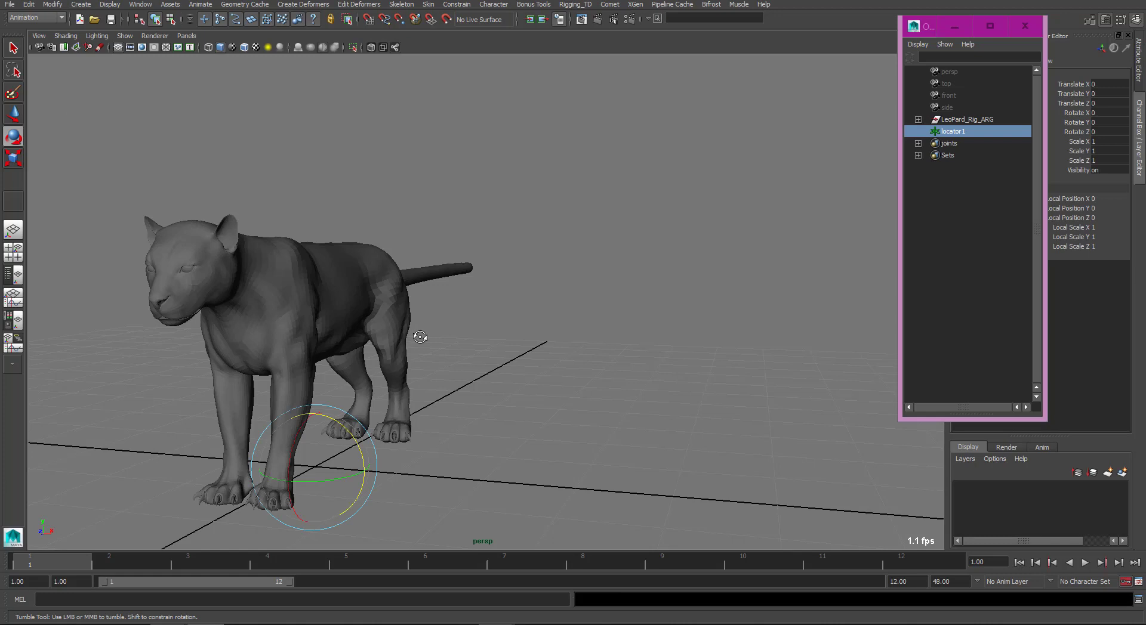
alt+drag(417, 334, 449, 280)
alt+middle_drag(449, 280, 435, 174)
click(126, 35)
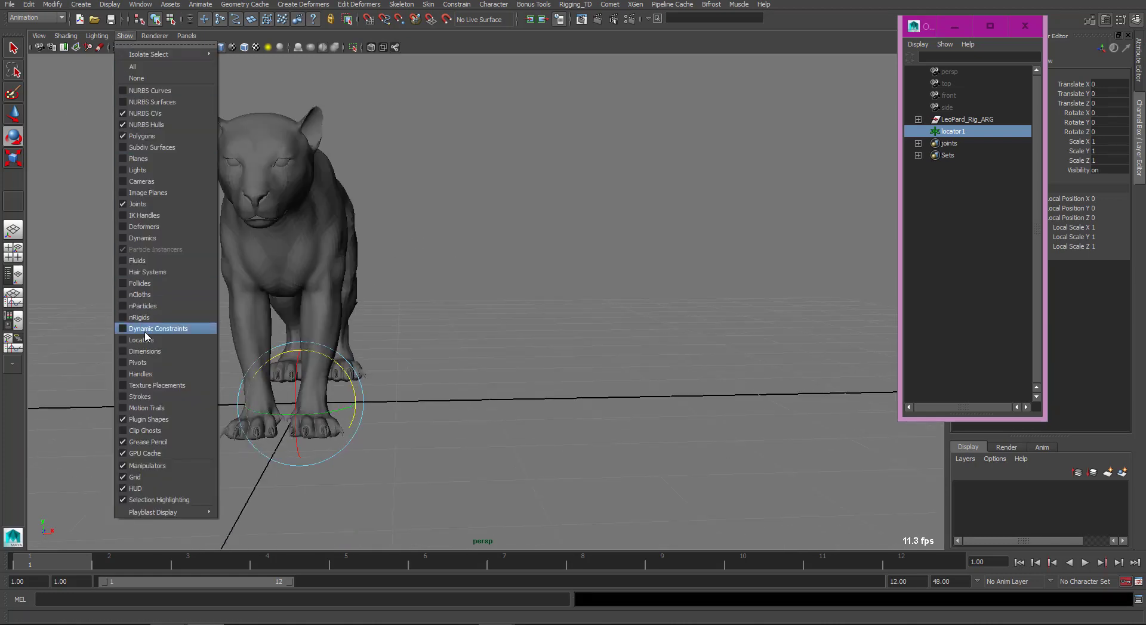
click(176, 333)
Move the locator away from the leopard along X and set its Translate X to 4
alt+drag(176, 333, 704, 423)
key(w)
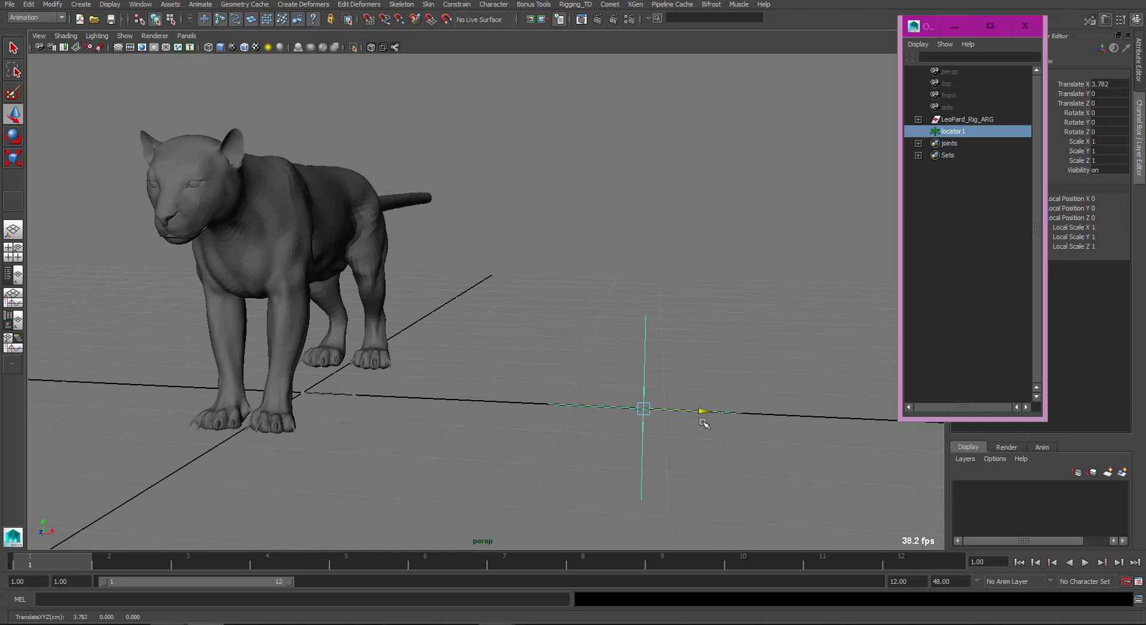
alt+drag(563, 340, 513, 337)
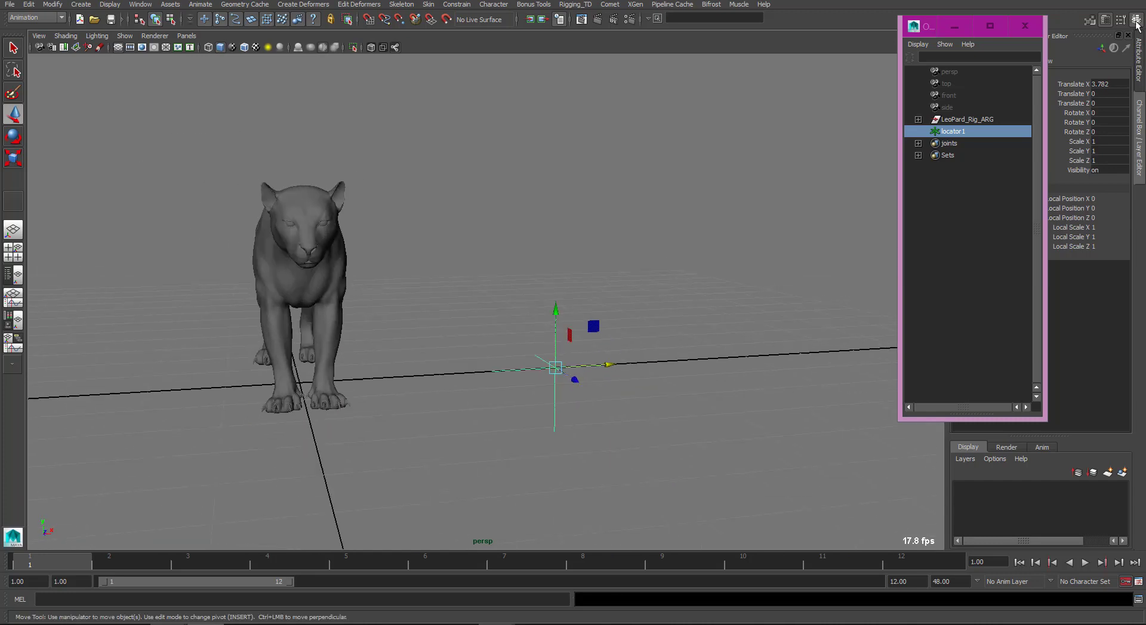
click(1109, 84)
key(Return)
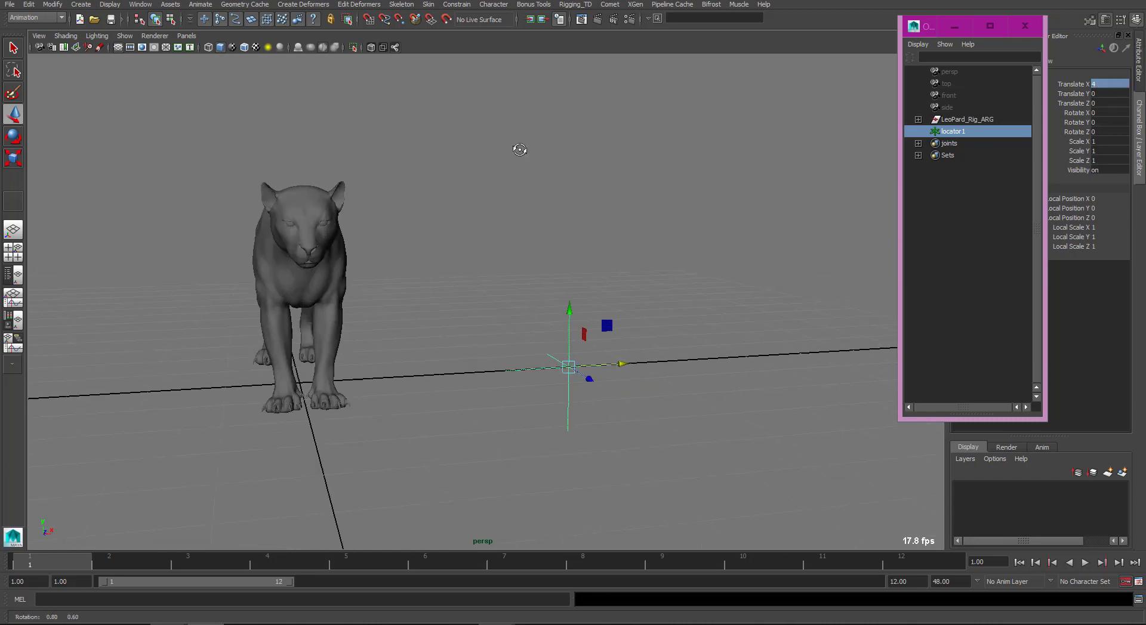
Duplicate the locator and move the copy further out along X to about 10.6
alt+drag(518, 153, 526, 239)
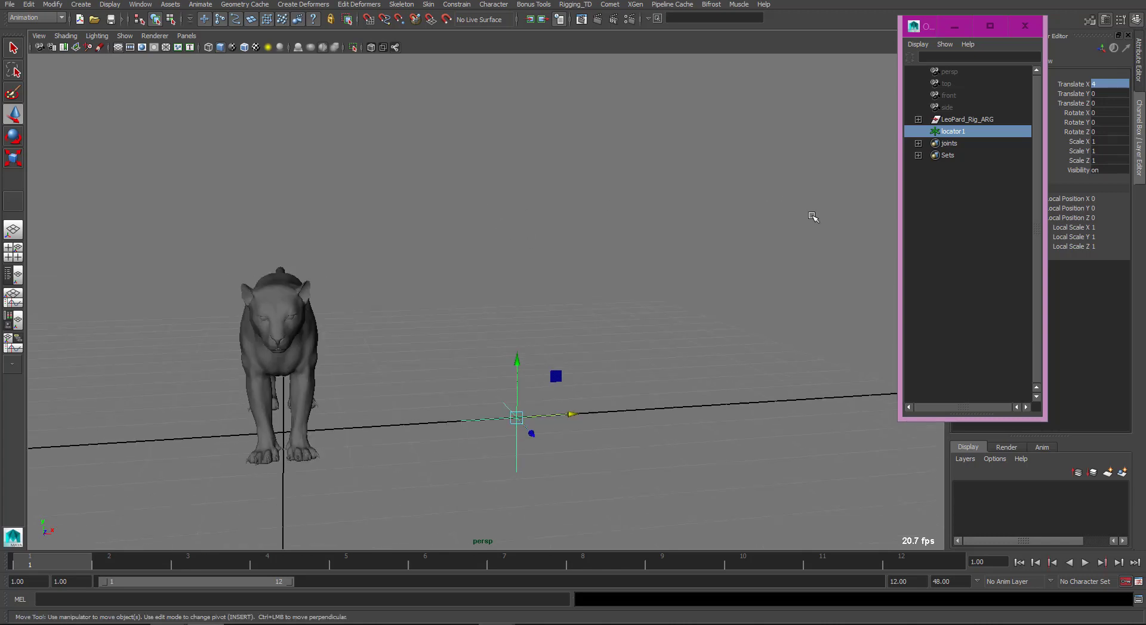
key(ctrl+d)
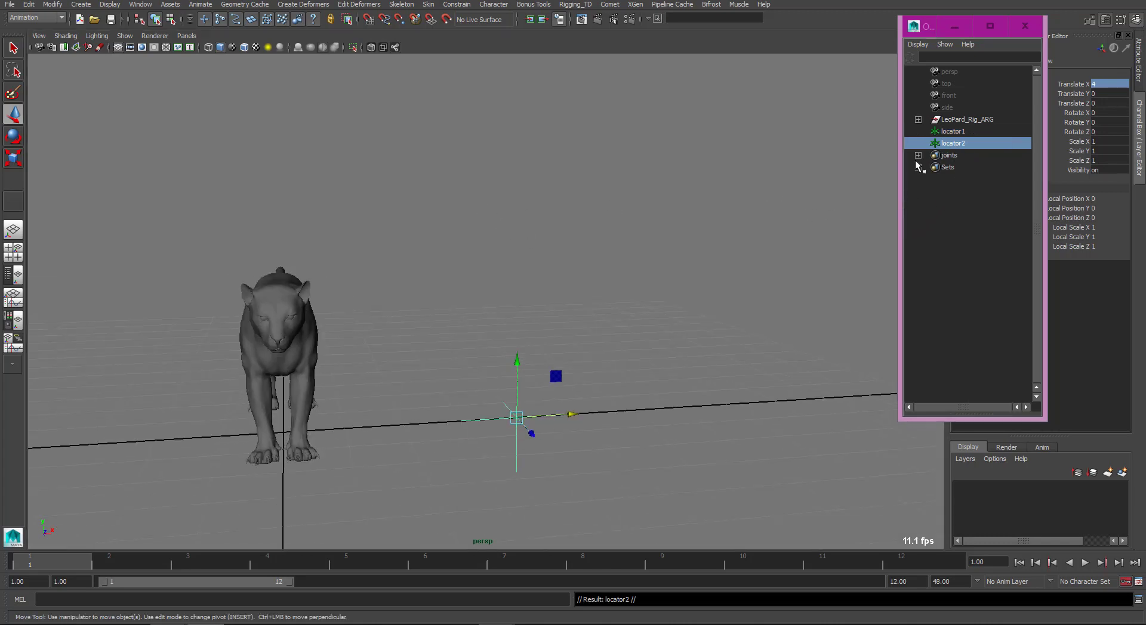
drag(565, 416, 892, 401)
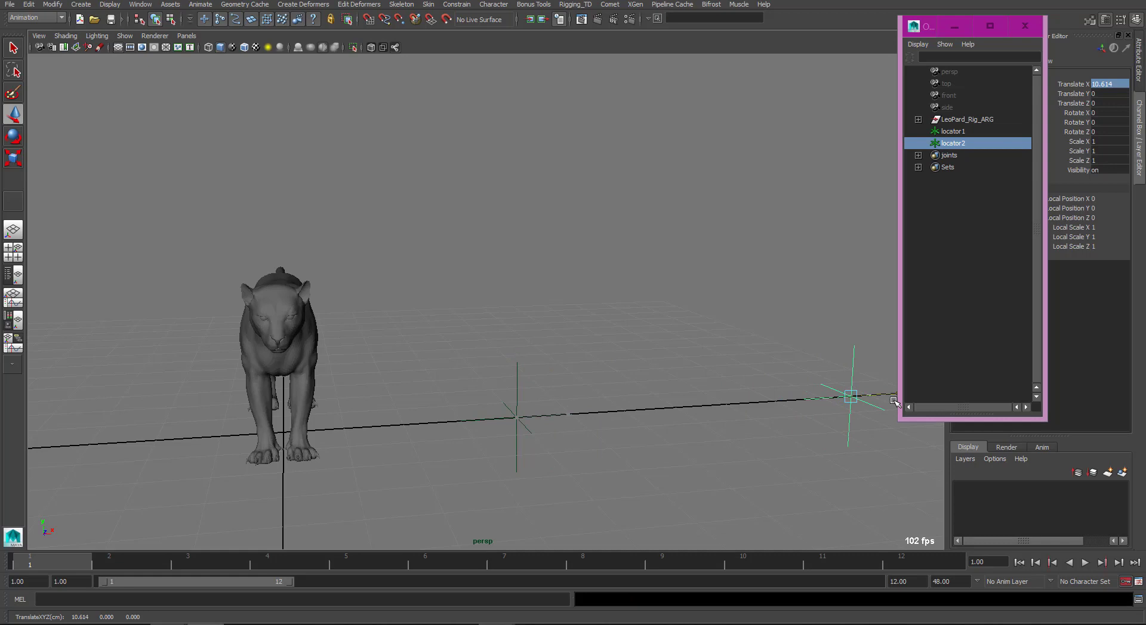
Duplicate both ground locators together and raise the two copies to about 5.7 in Translate Y
alt+drag(607, 335, 478, 315)
key(ctrl+shift+a)
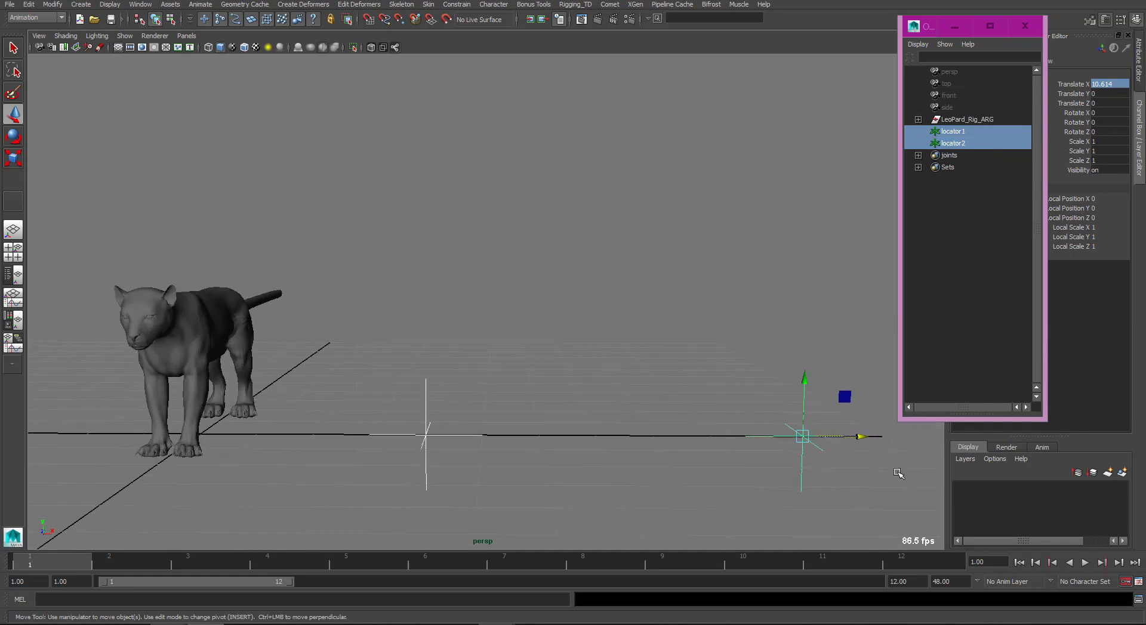
alt+drag(739, 356, 681, 336)
key(ctrl+d)
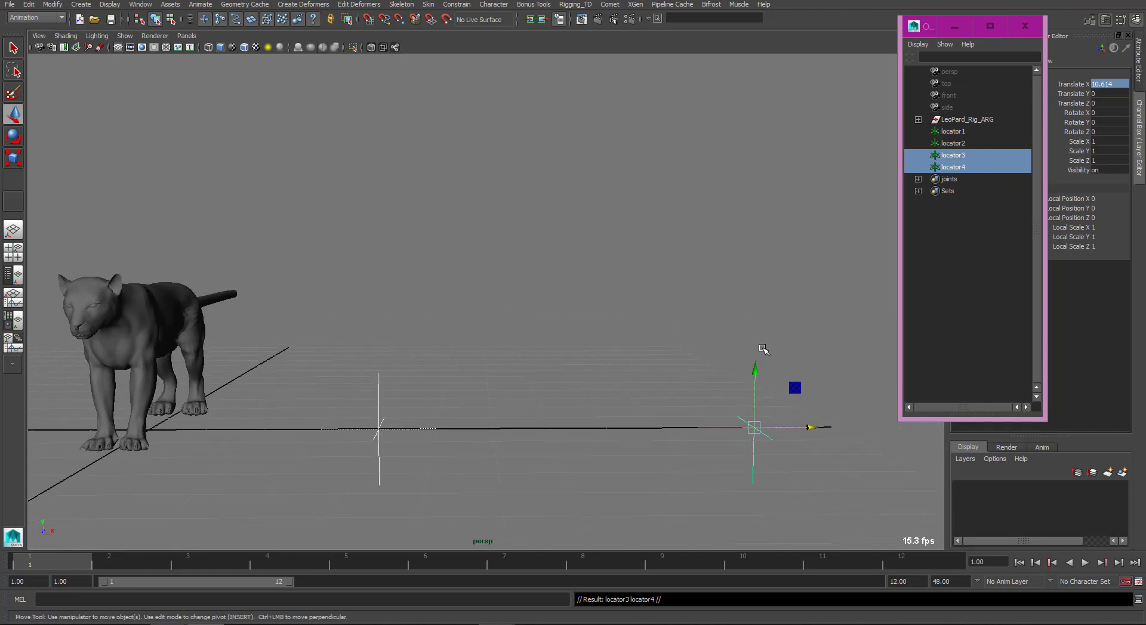
drag(756, 375, 772, 44)
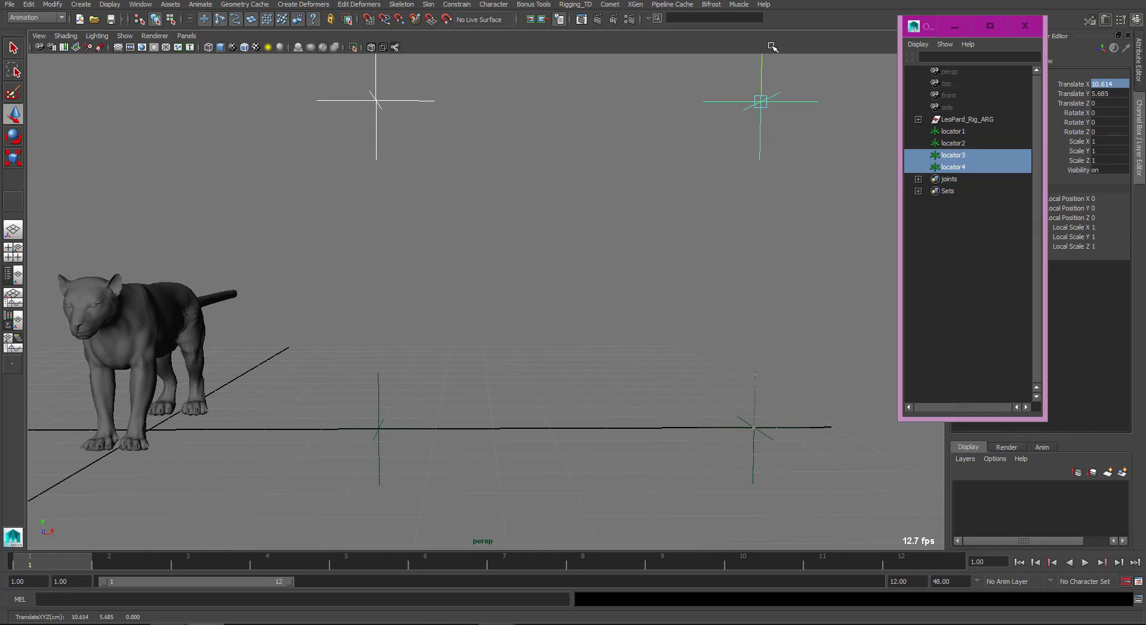
Switch the viewport to the front view of the leopard and four locators, and clear the selection
click(125, 36)
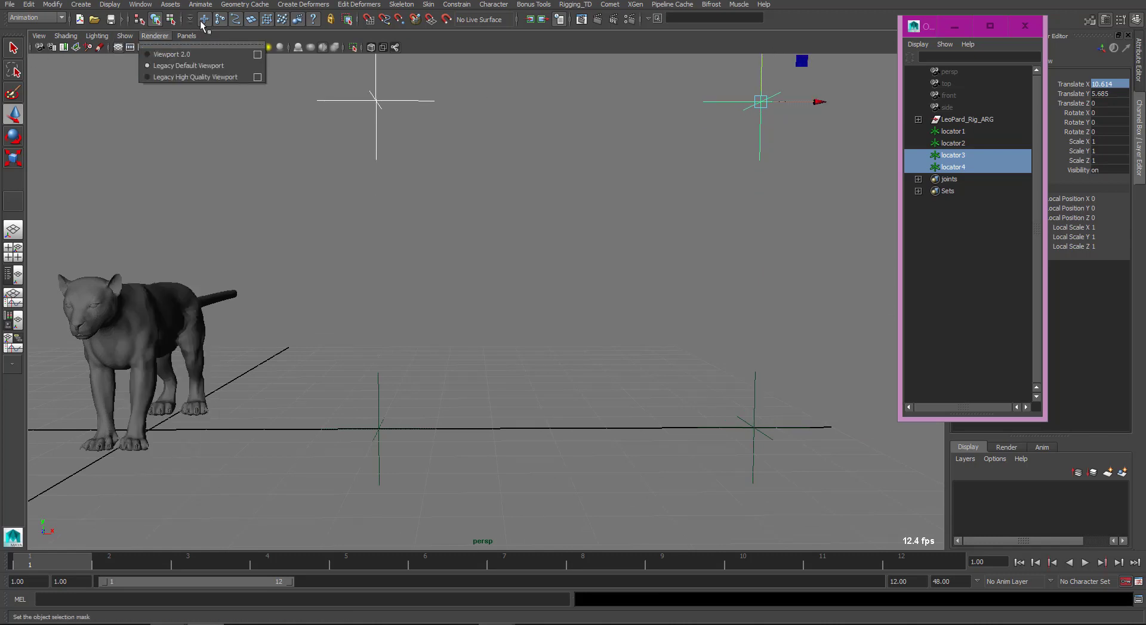
click(243, 36)
key(space)
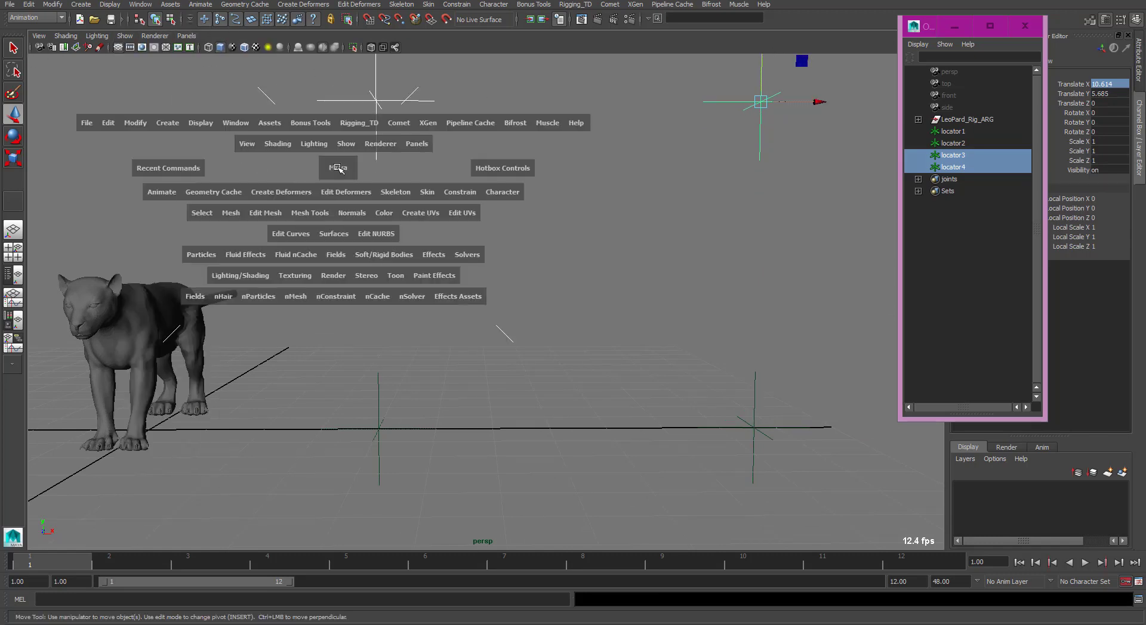
drag(339, 169, 341, 210)
alt+middle_drag(412, 225, 512, 164)
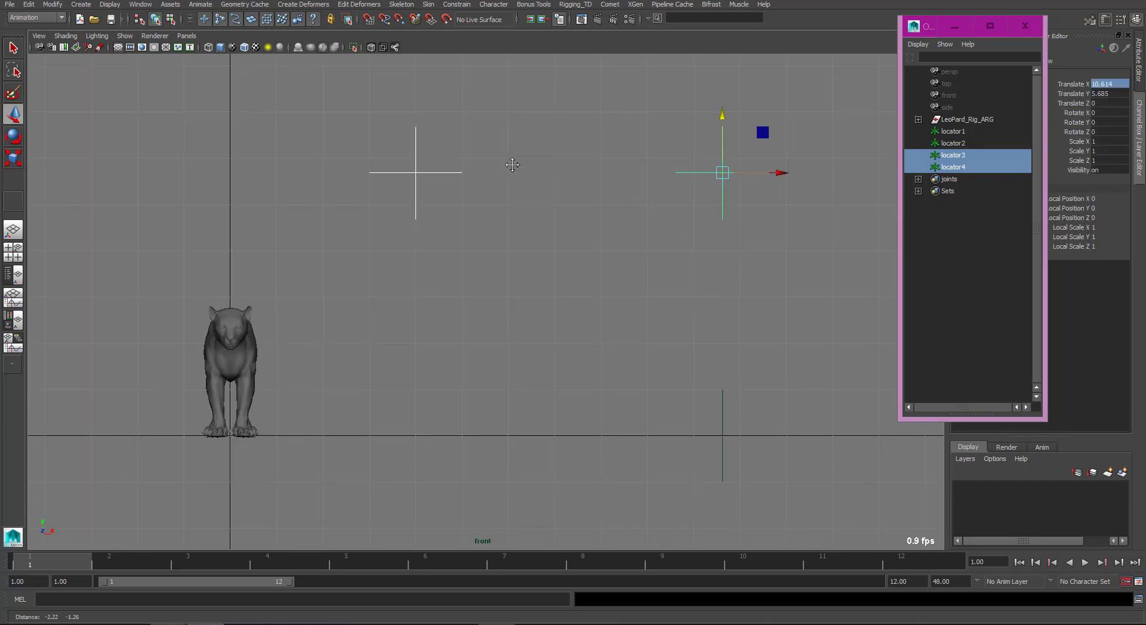
drag(574, 475, 572, 474)
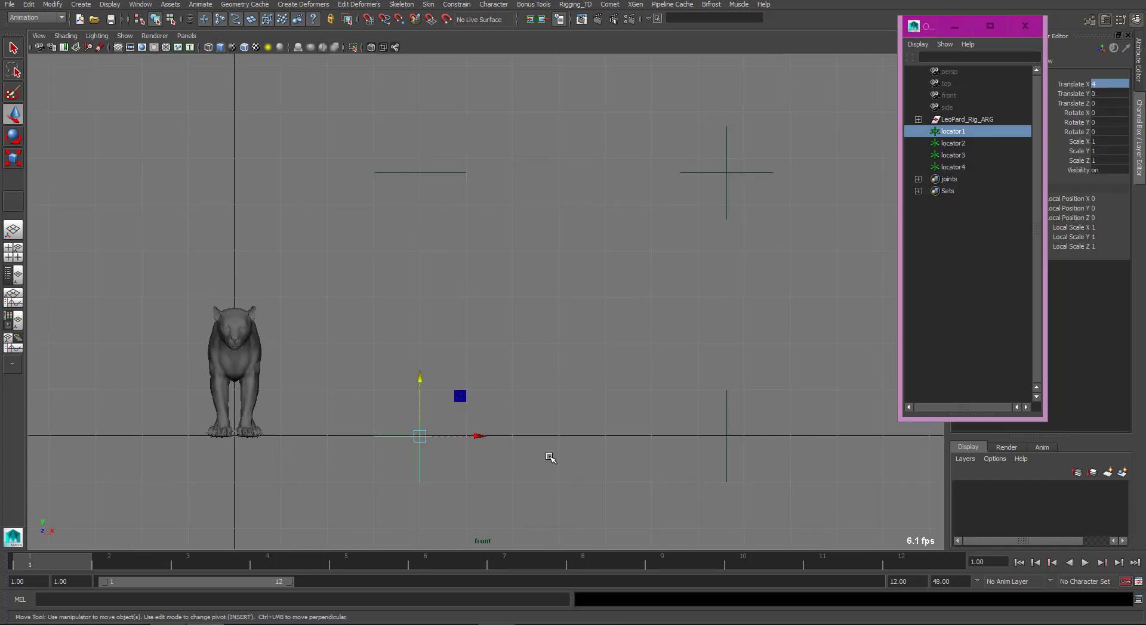
scroll(532, 381, up, 1)
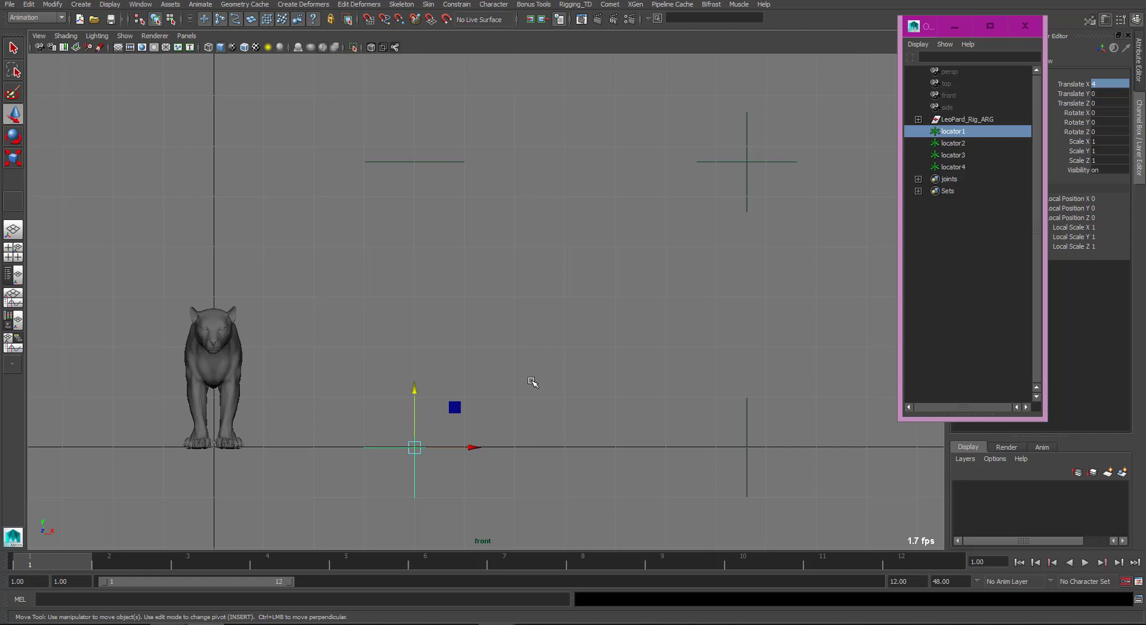
scroll(537, 382, up, 1)
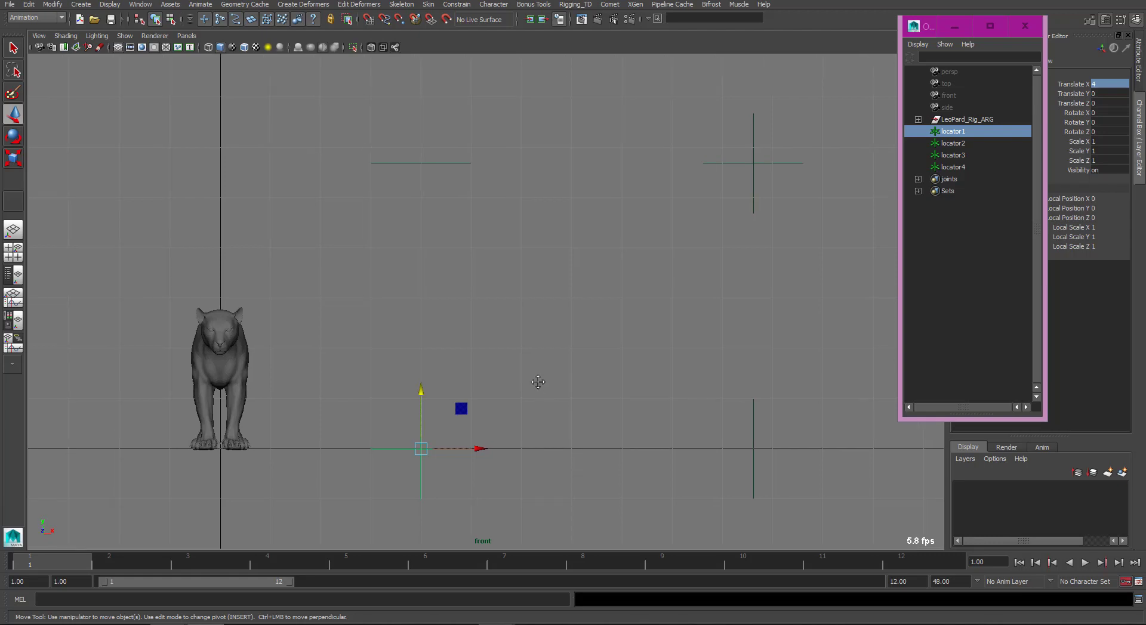
click(492, 274)
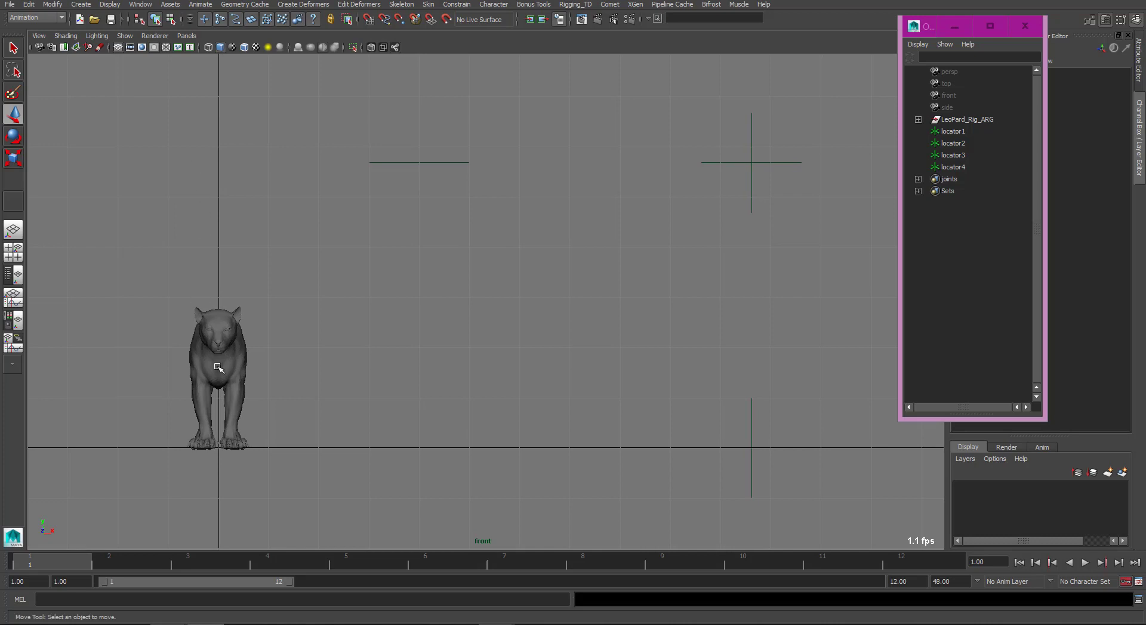
Select the Geometry group inside LeoPard_Rig_ARG and change the viewport renderer to Viewport 2.0
click(918, 120)
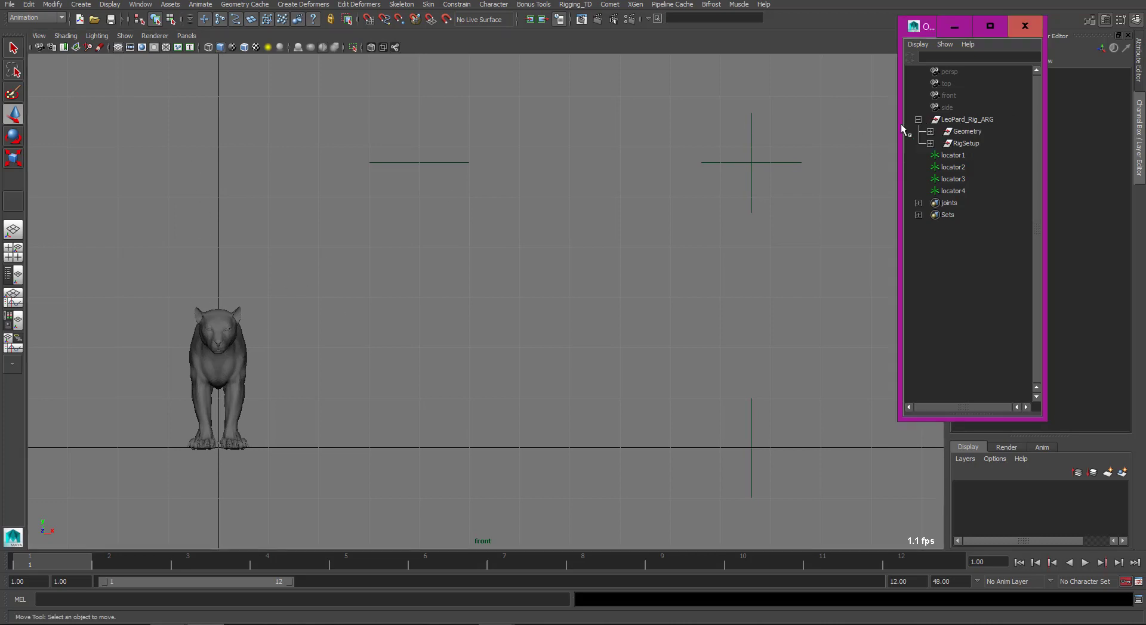
click(966, 132)
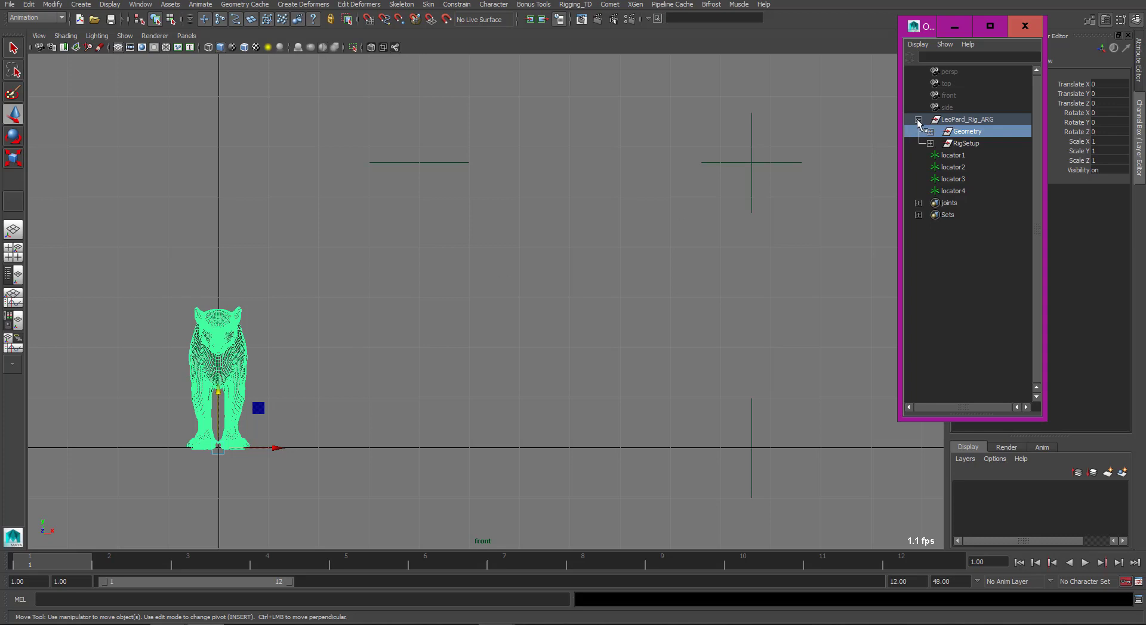
alt+middle_drag(381, 353, 348, 350)
click(155, 35)
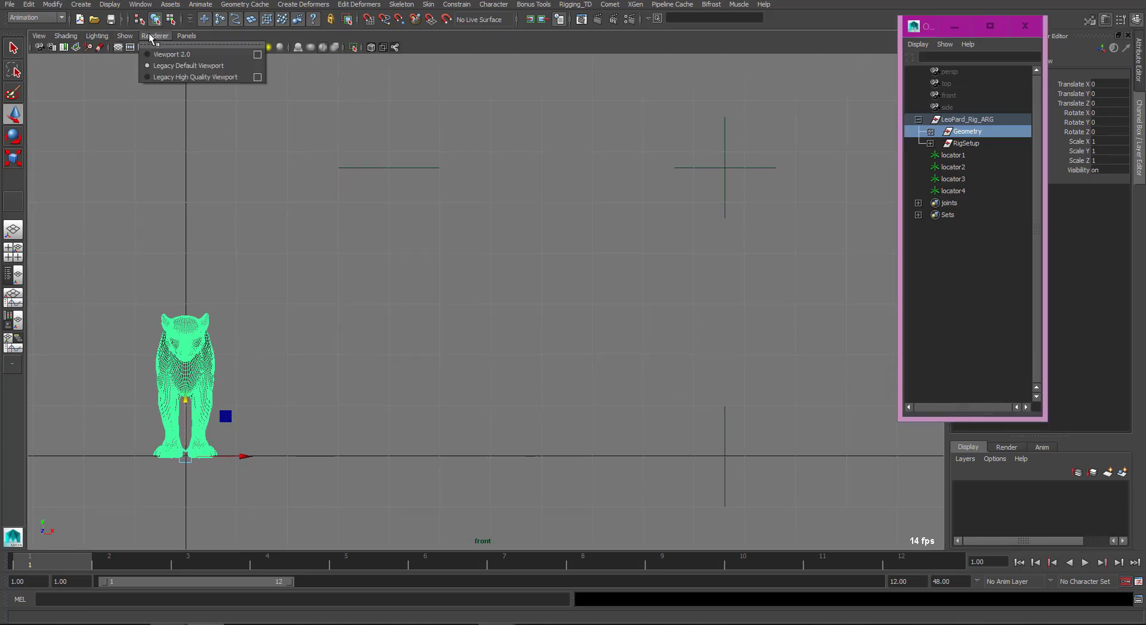
click(175, 55)
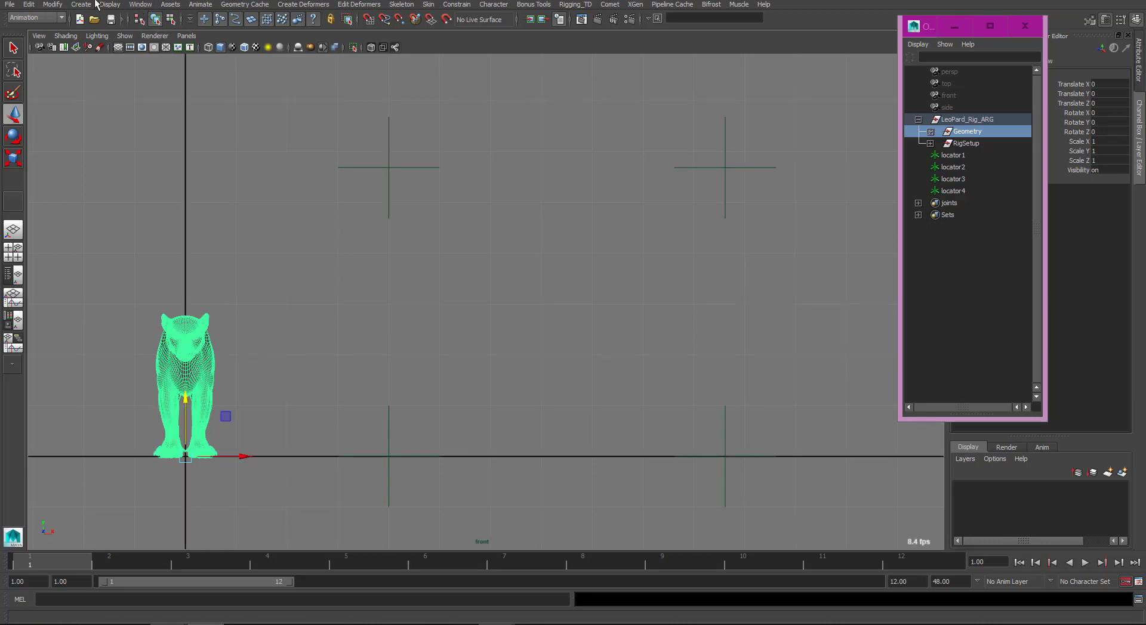
Make four copies of the leopard's Geometry group using Duplicate Special
click(33, 5)
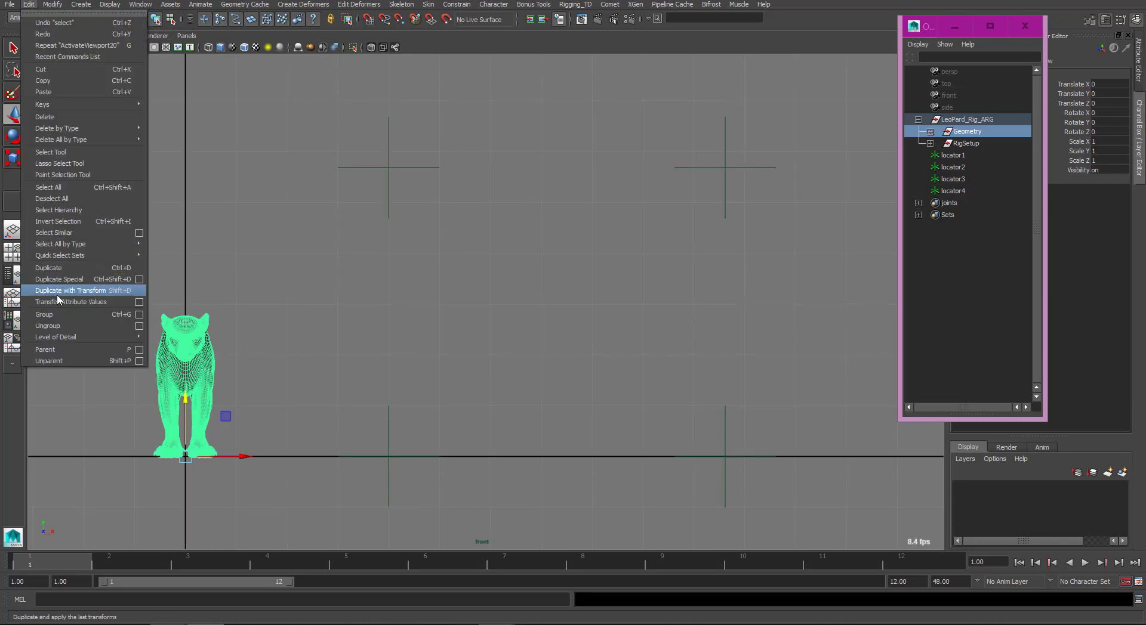
click(139, 279)
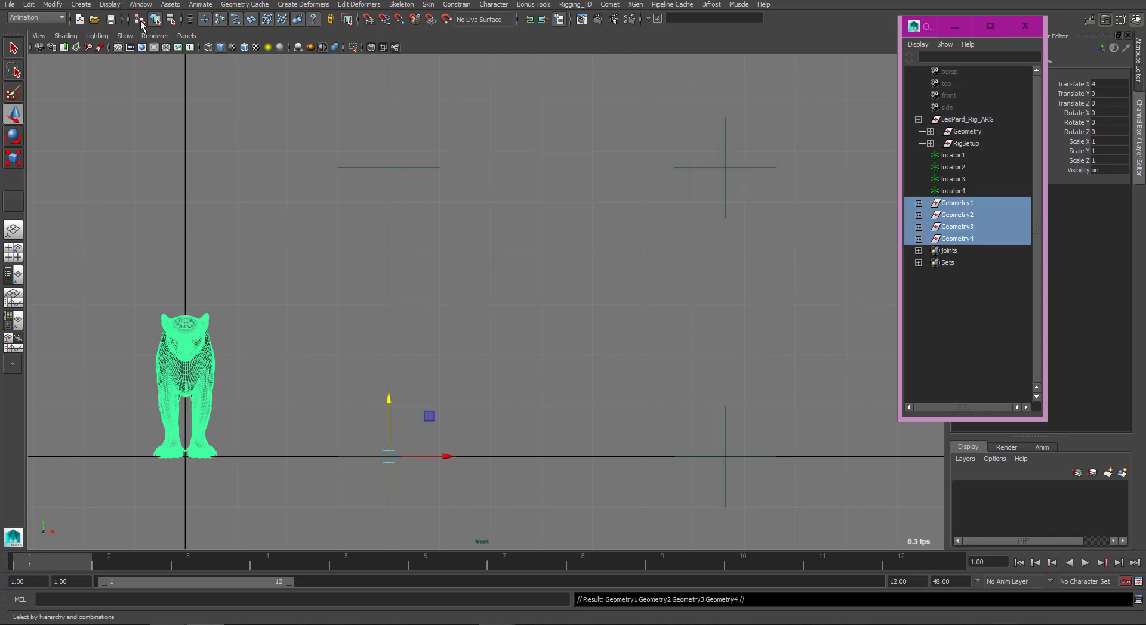
Change the viewport renderer to Legacy Default Viewport and clear the selection of the leopard copies
click(124, 36)
click(179, 65)
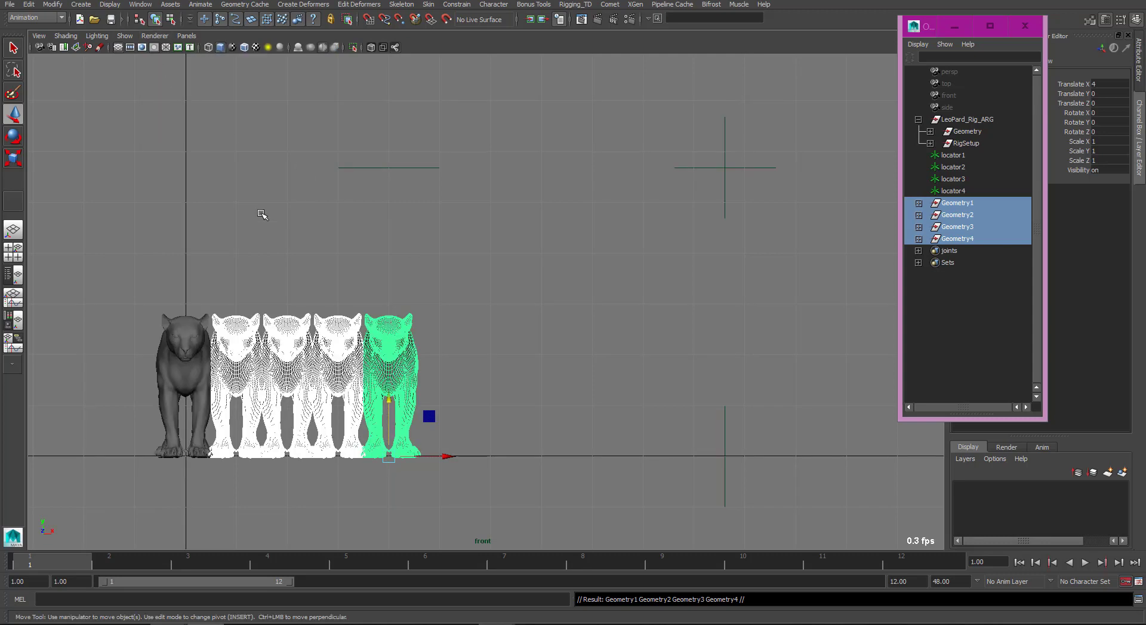
click(157, 37)
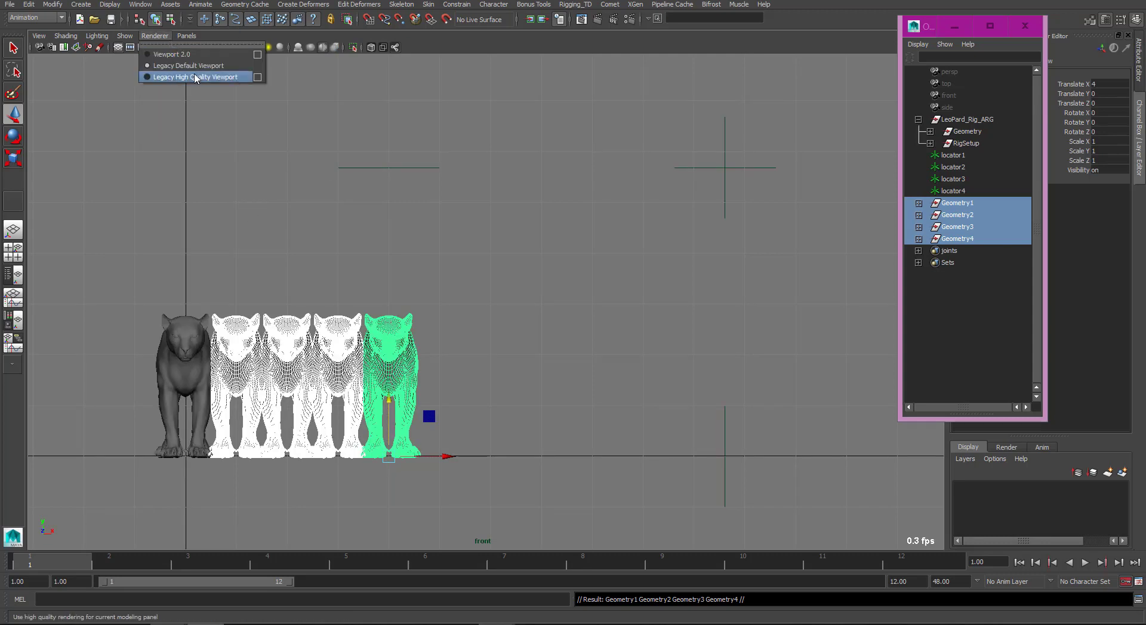
click(253, 197)
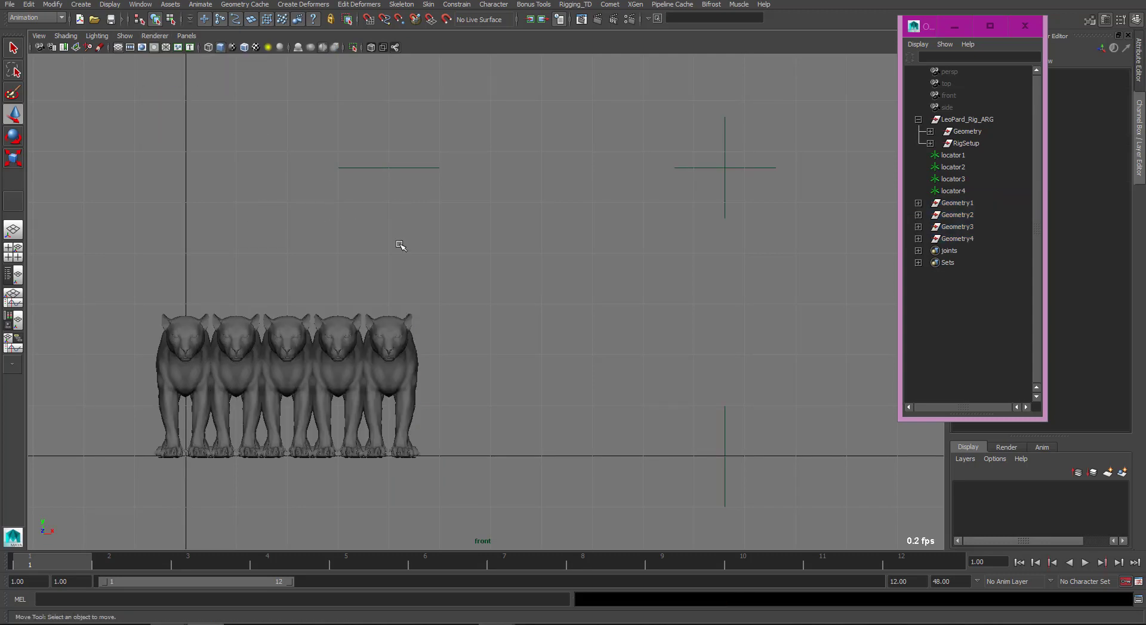
Parent-constrain Geometry1 to locator1 with Maintain offset off and all translate and rotate axes constrained
click(954, 156)
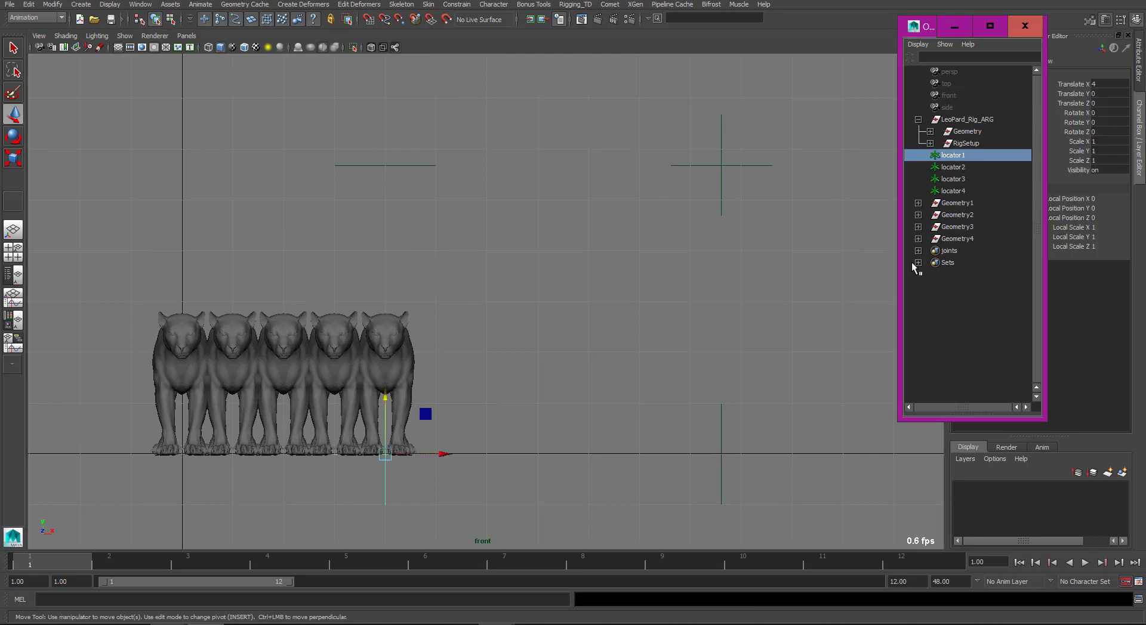
ctrl+click(971, 202)
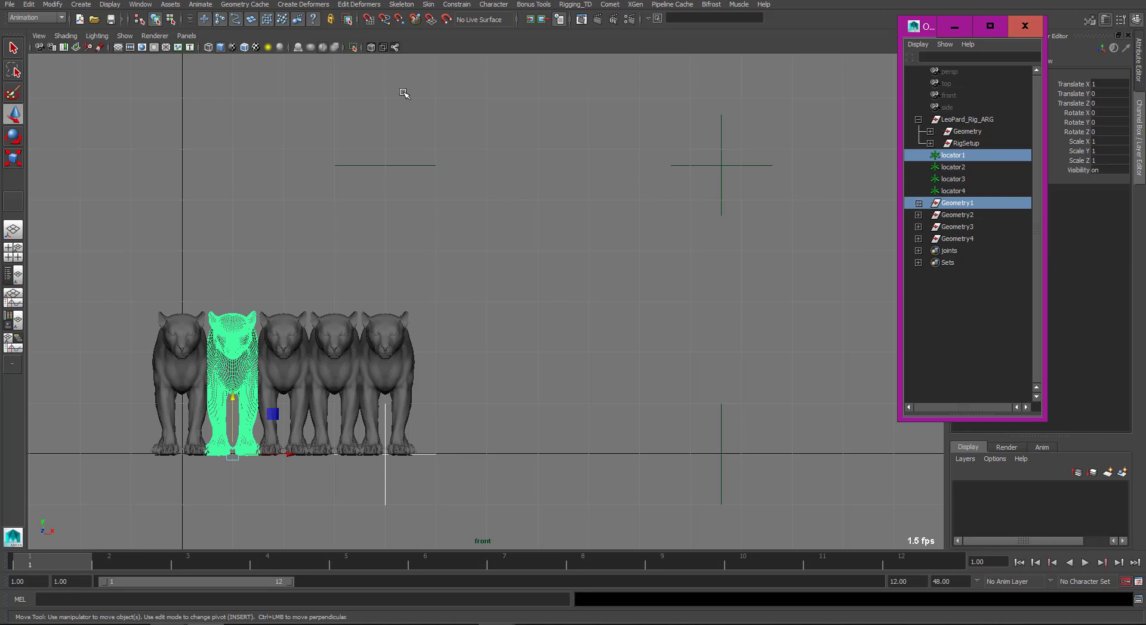
click(457, 5)
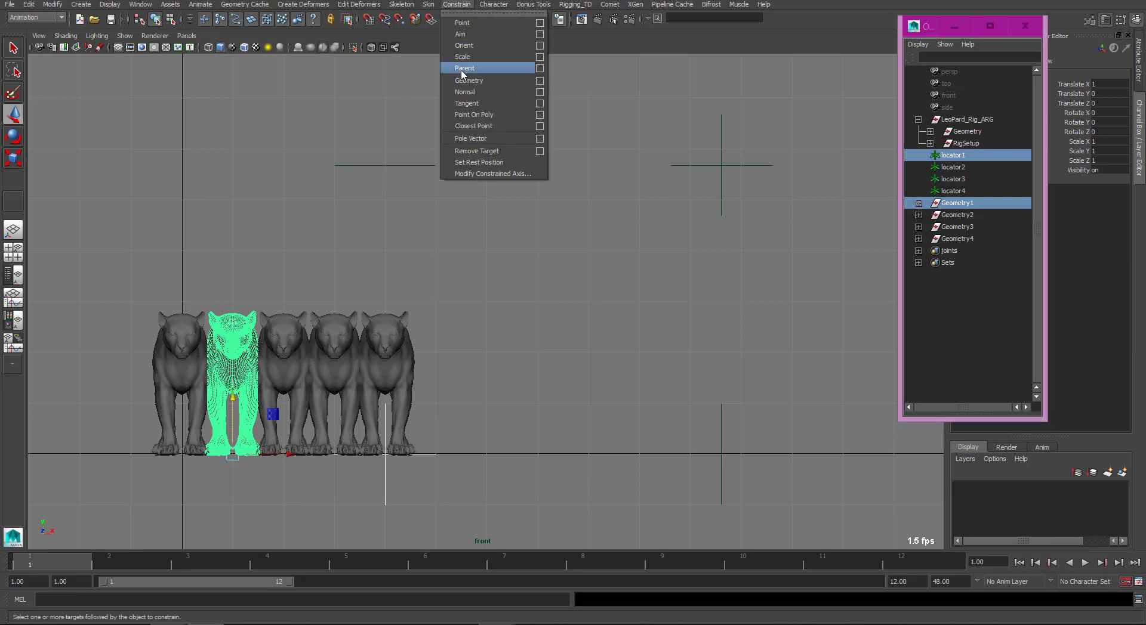
click(539, 69)
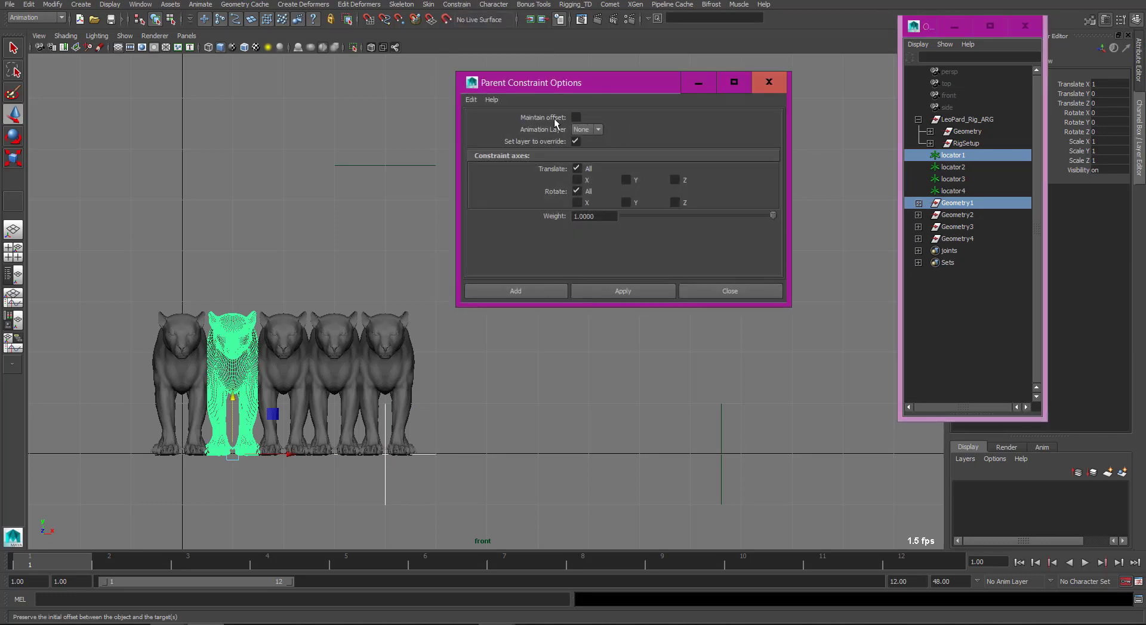
click(621, 289)
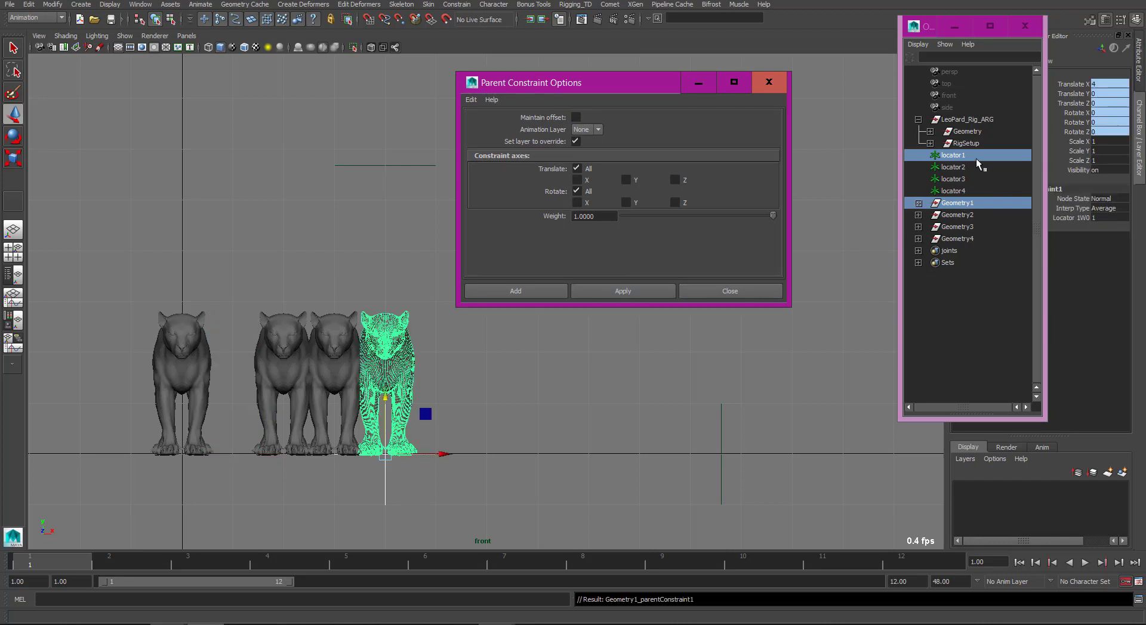
Apply the same parent constraint from locator2 to Geometry2 and from locator3 to Geometry3
click(954, 167)
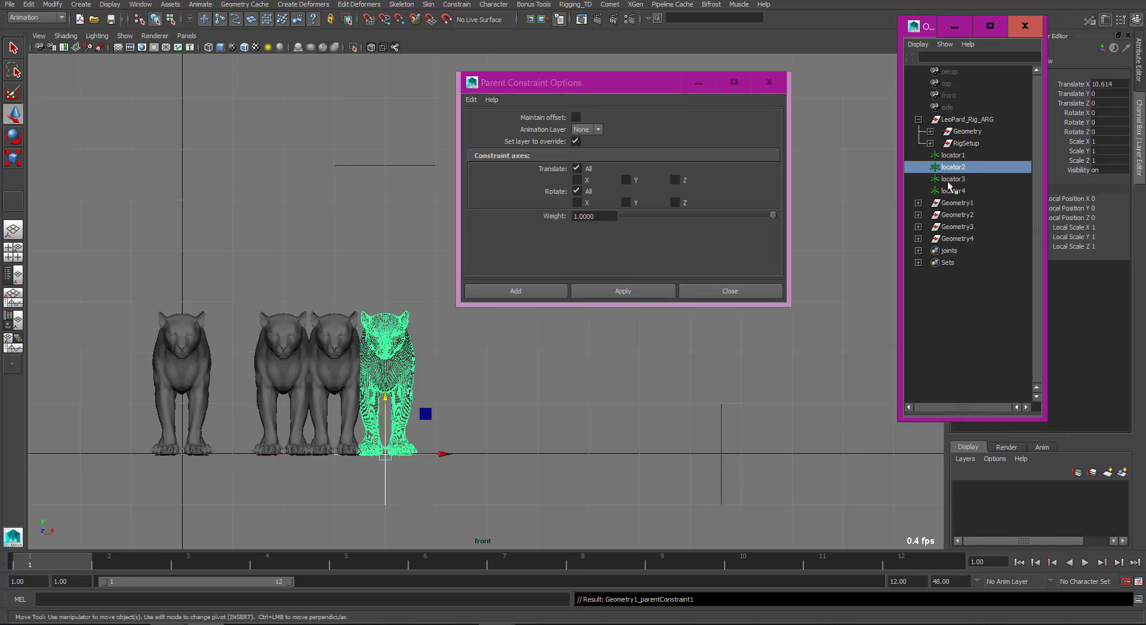
ctrl+click(956, 216)
click(644, 290)
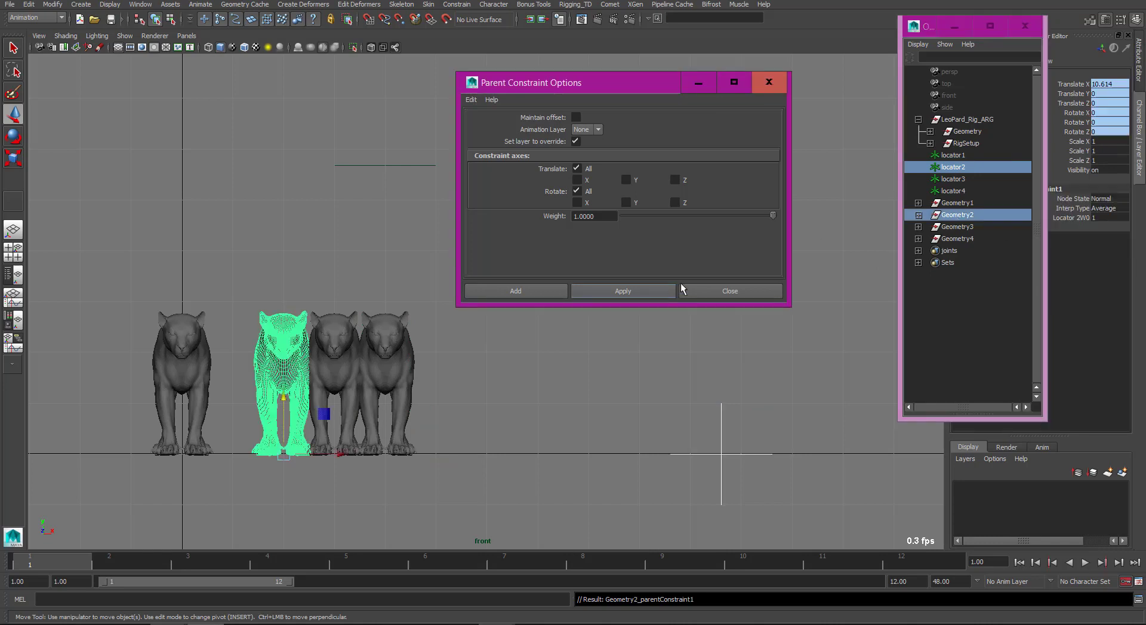
click(953, 179)
ctrl+click(956, 226)
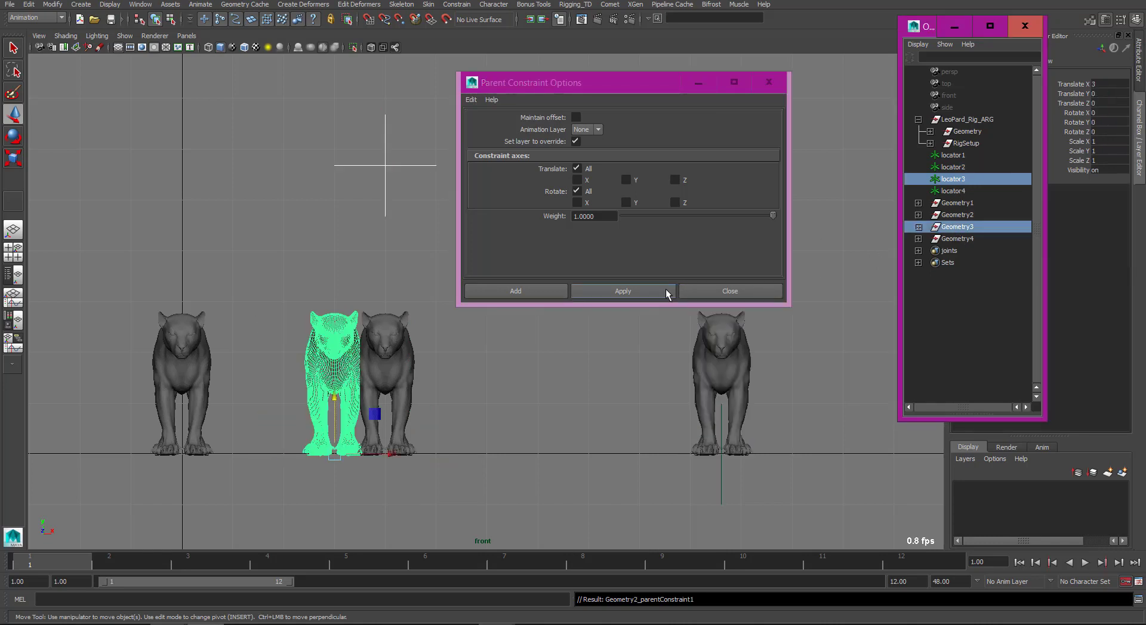
click(651, 291)
Parent-constrain Geometry4 to locator4, close the constraint options and clear the selection
click(953, 191)
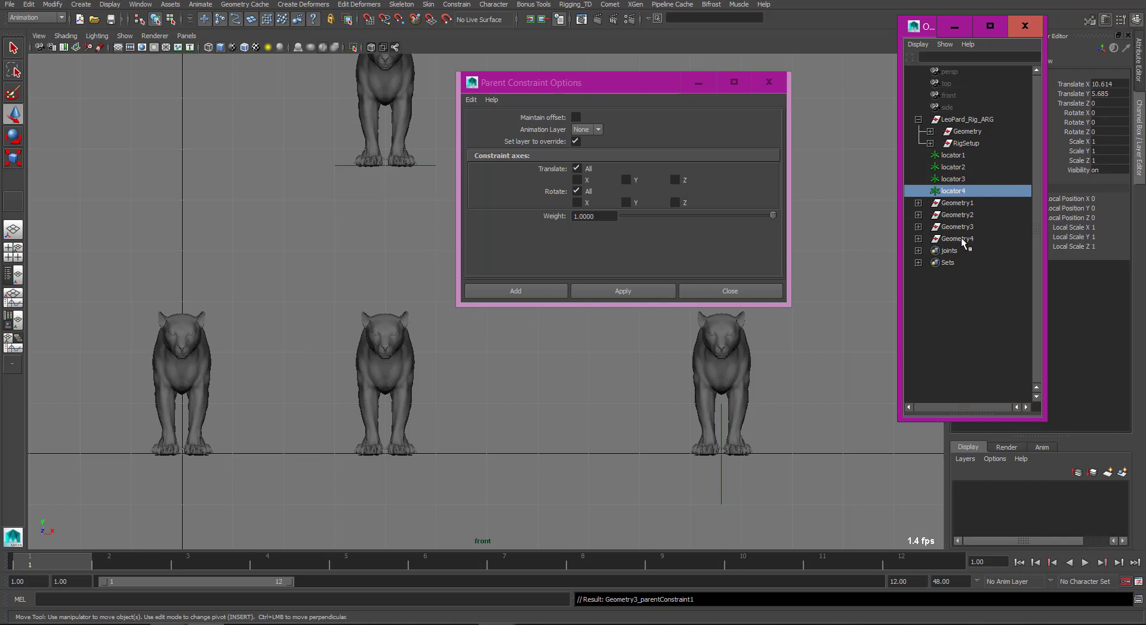
ctrl+click(957, 238)
click(636, 293)
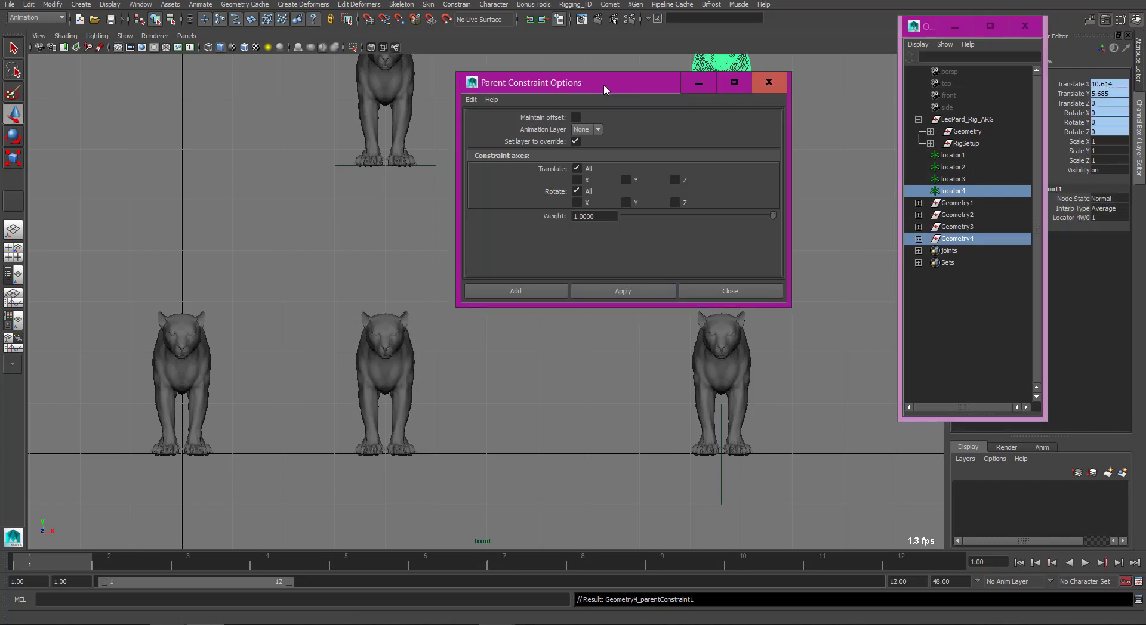
click(767, 86)
alt+middle_drag(609, 287, 615, 353)
click(448, 243)
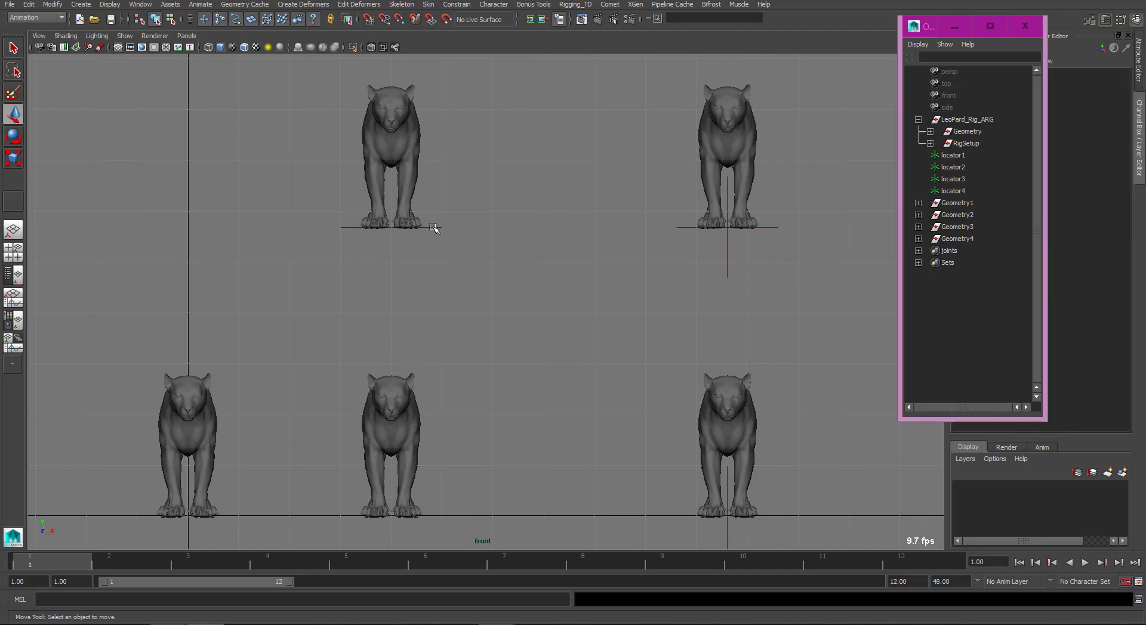
Rotate locator3 around its Y axis and set its Rotate Y to -90 to turn its leopard side-on
click(434, 228)
key(e)
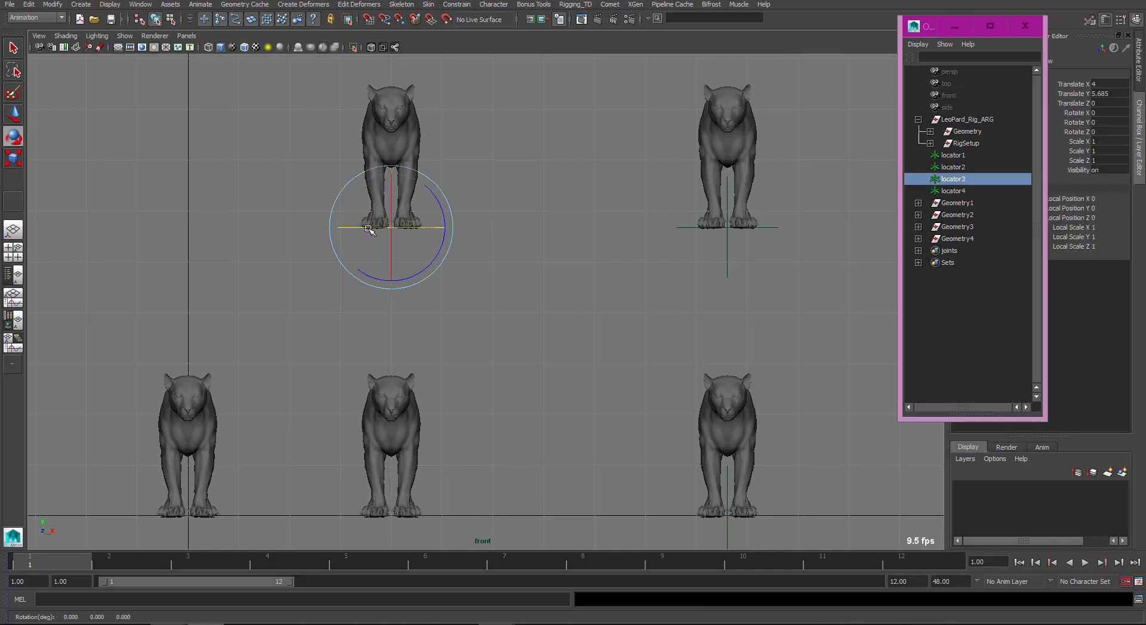
mouse_move(367, 229)
mouse_down()
mouse_move(332, 231)
mouse_move(364, 226)
mouse_up()
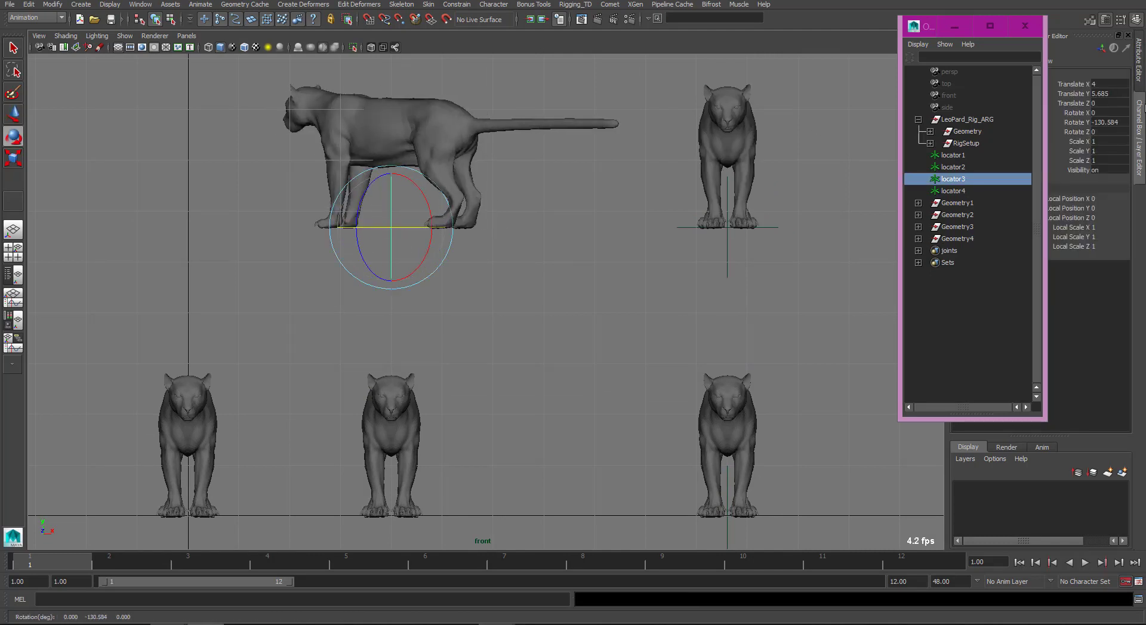
double_click(1105, 123)
text(-90)
key(Return)
drag(1070, 122, 1071, 112)
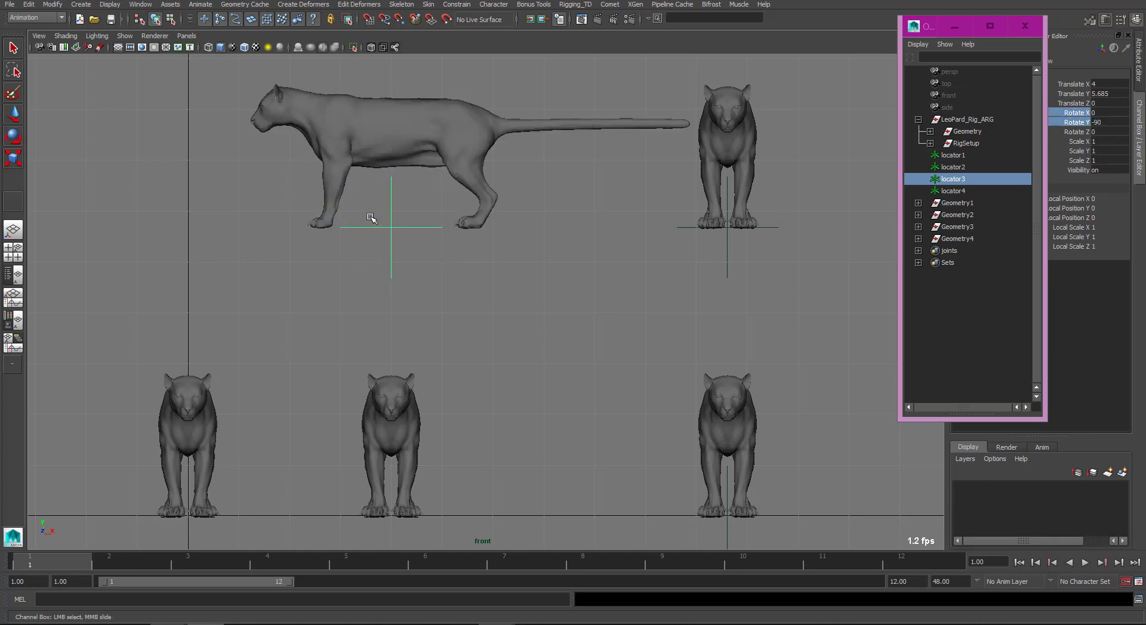
Tilt locator3 to show its leopard from above, with Rotate X 90, Rotate Y 0 and Rotate Z -90
key(e)
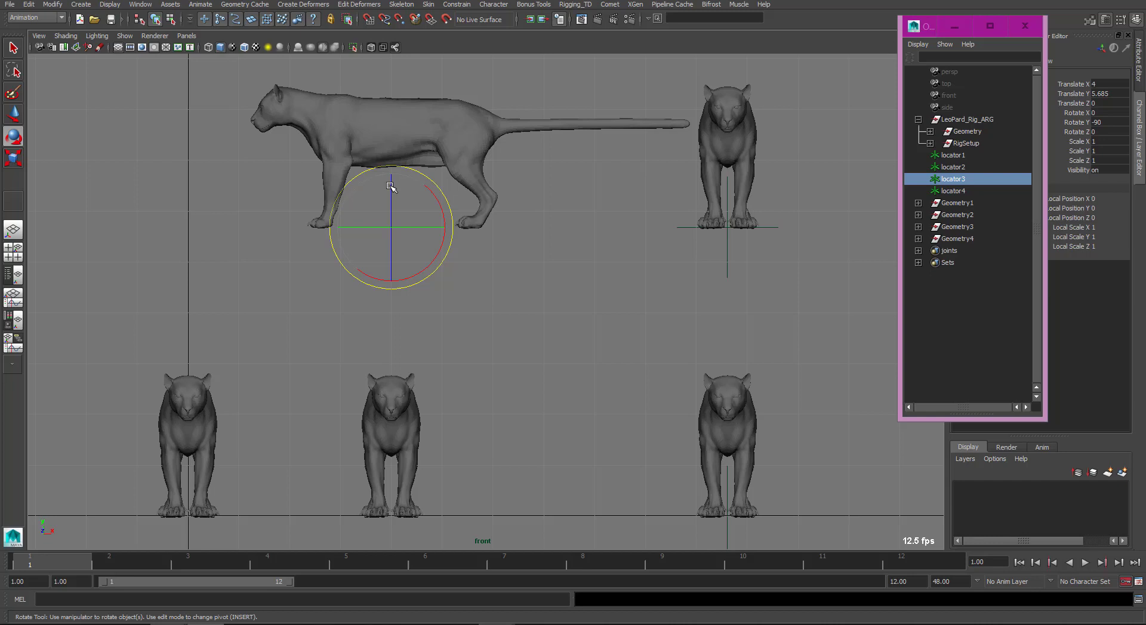
drag(394, 251, 395, 267)
double_click(1110, 122)
text(0)
key(Return)
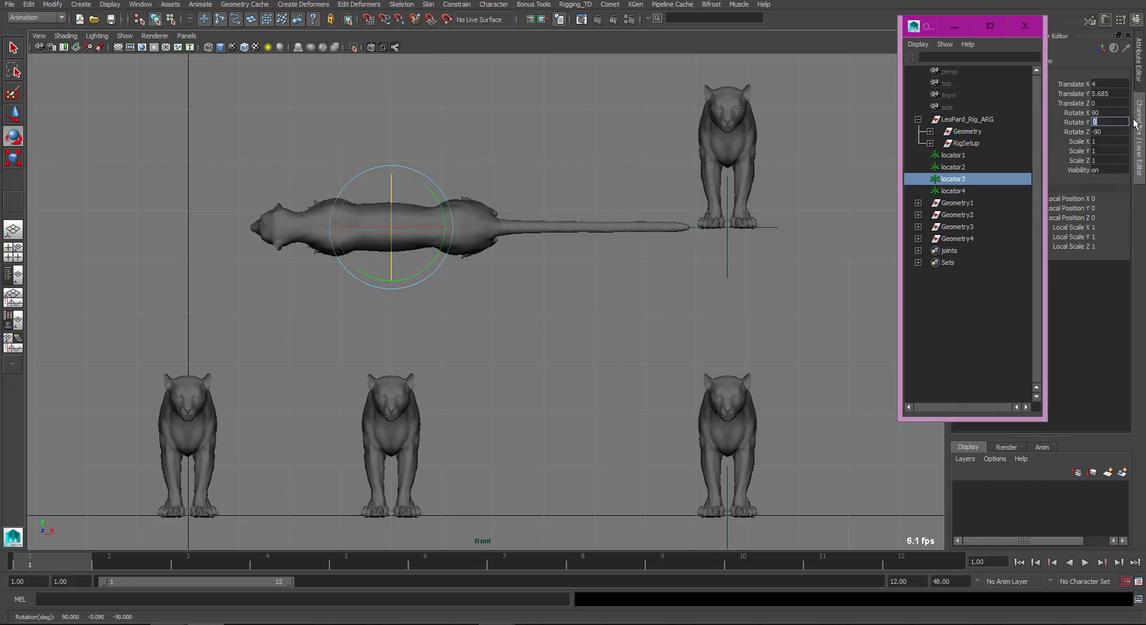
Move locator3 up and toward the original leopard, to about 1.38 in Translate X and 6.62 in Translate Y
key(w)
alt+middle_drag(441, 251, 444, 250)
drag(394, 227, 261, 178)
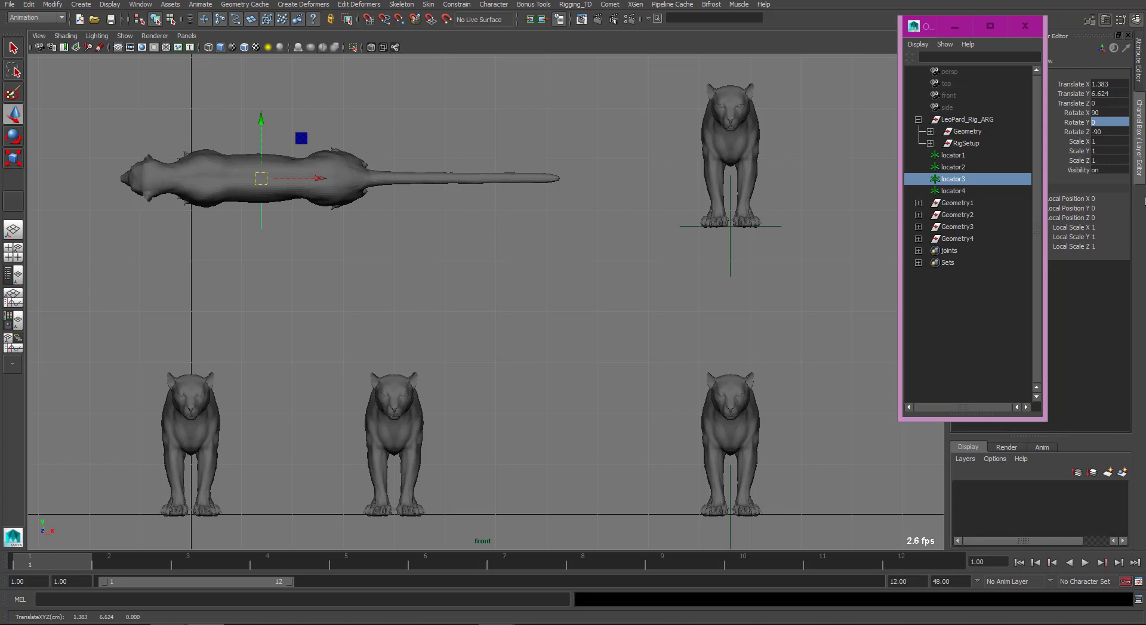
Turn locator4's leopard side-on by setting the locator's Rotate Y to -90
click(761, 270)
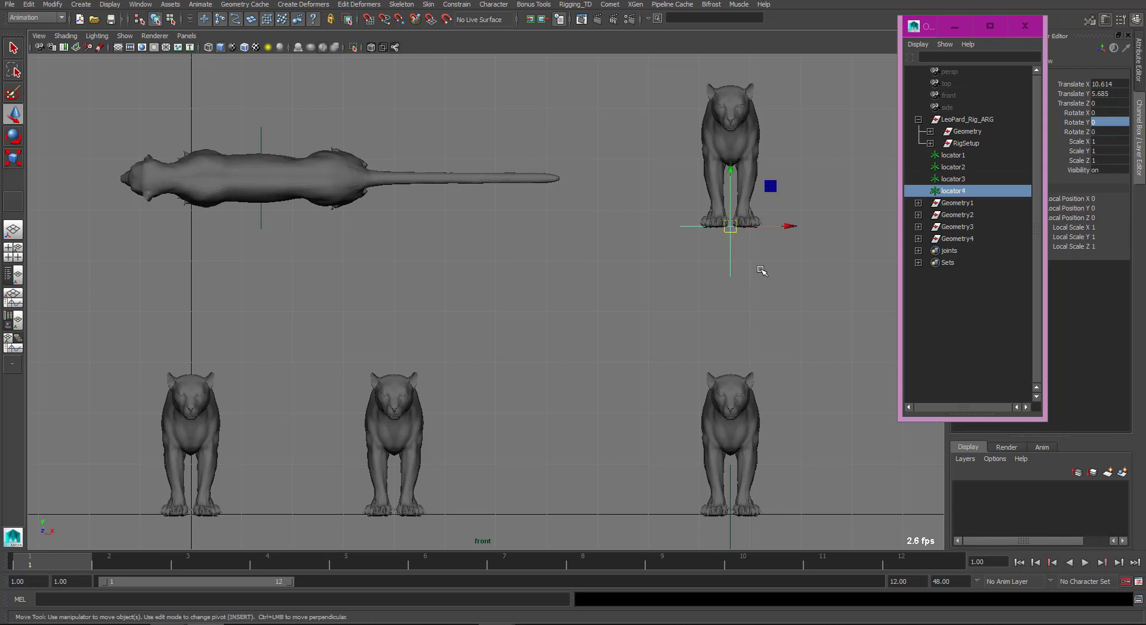
key(e)
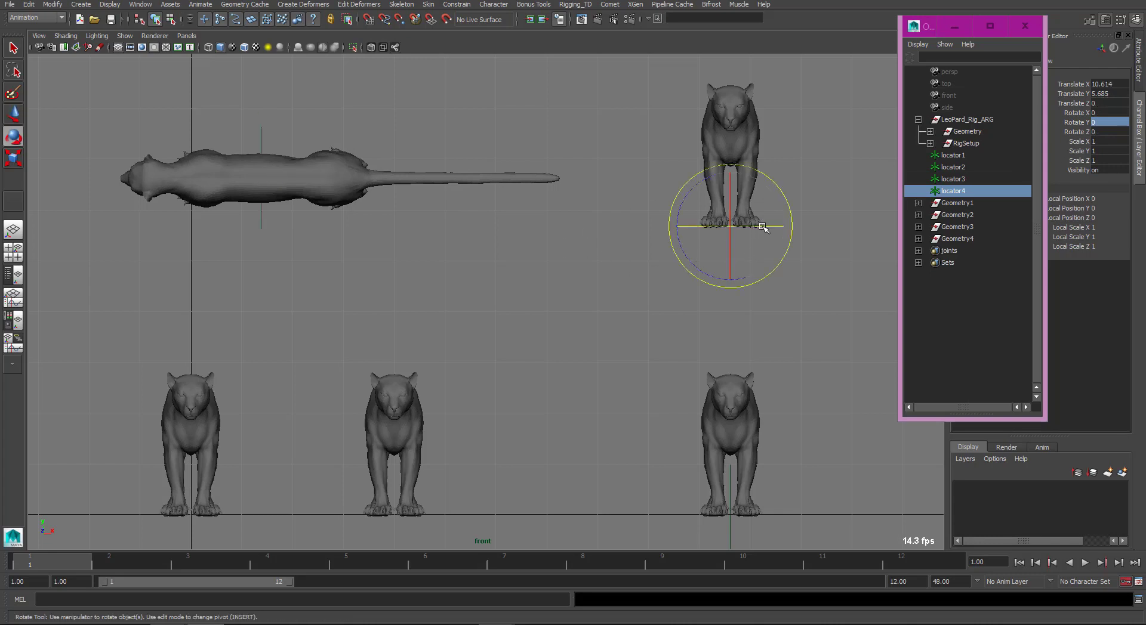
drag(686, 230, 701, 276)
double_click(1108, 122)
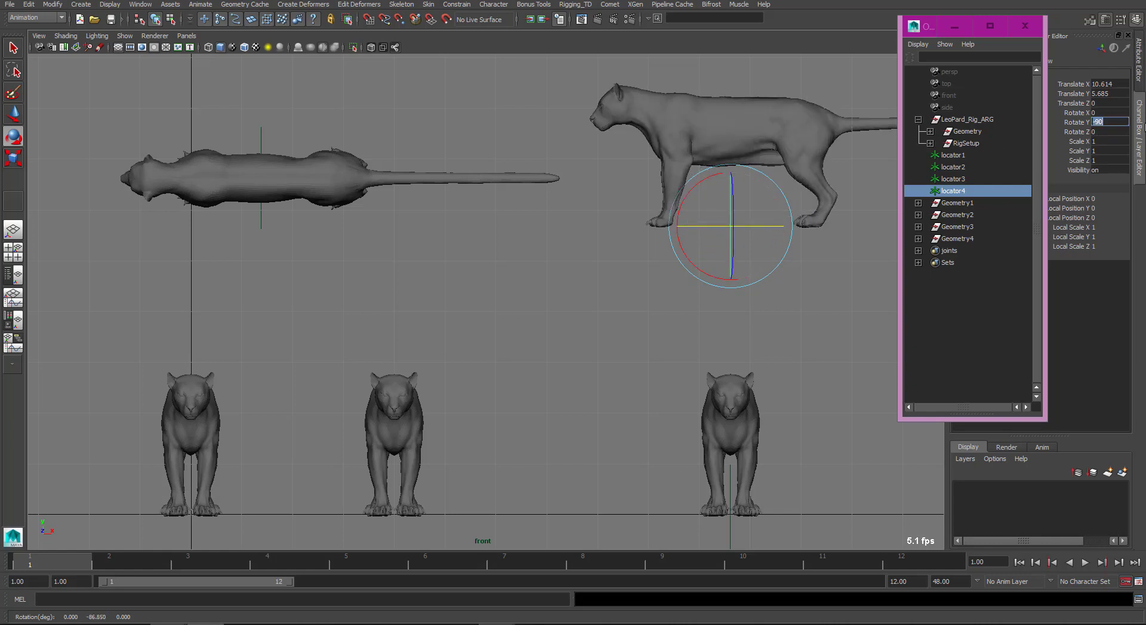
key(Return)
Move locator4 to about 9.07 in Translate X and 5.36 in Translate Y
alt+middle_drag(567, 291, 545, 282)
key(w)
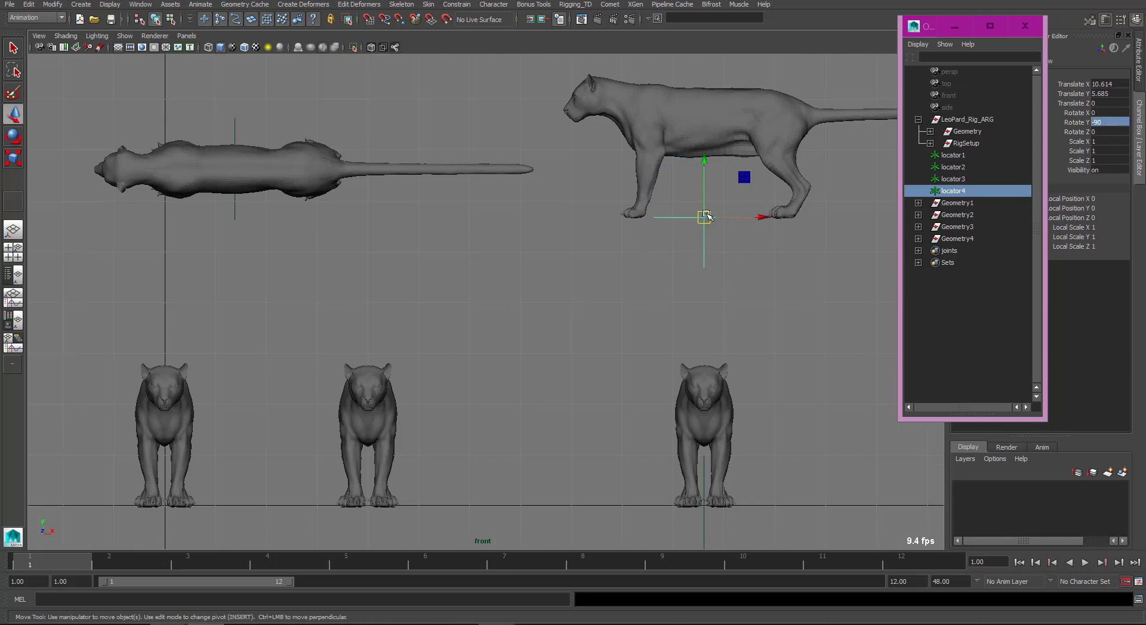
drag(706, 216, 629, 231)
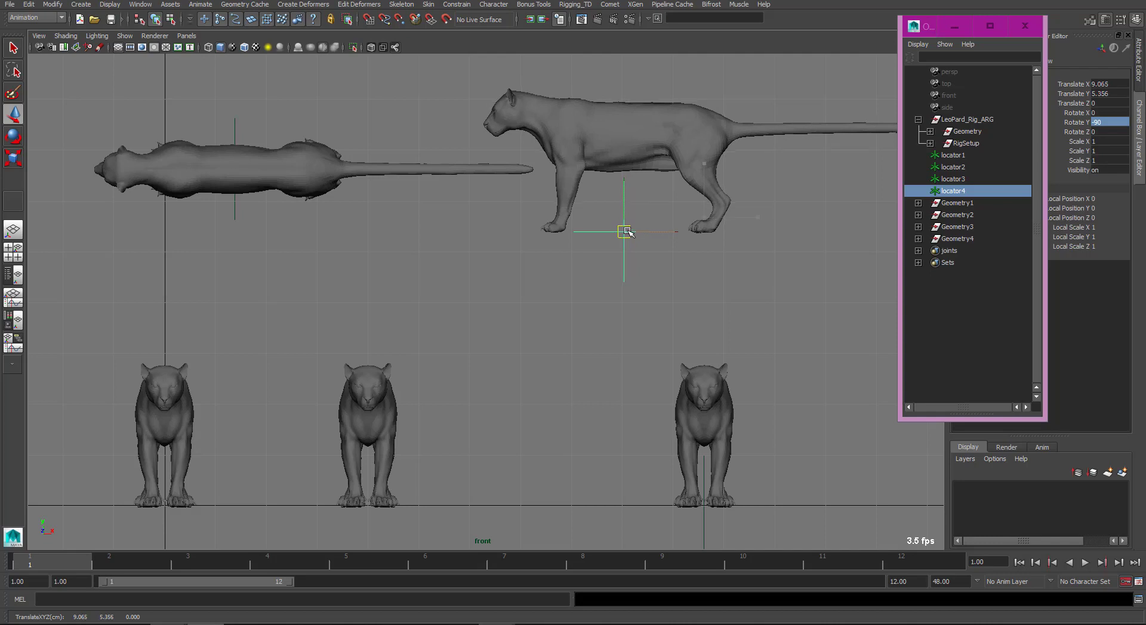
alt+middle_drag(471, 304, 501, 267)
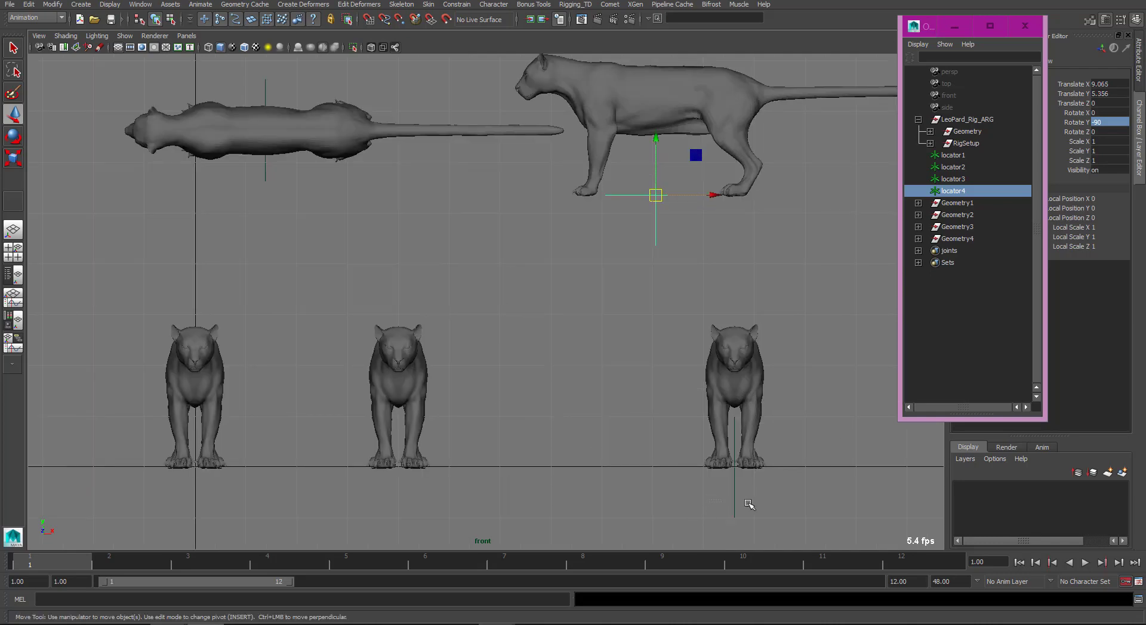
Turn locator2's leopard to face away by setting the locator's Rotate Y to -180
click(774, 504)
key(e)
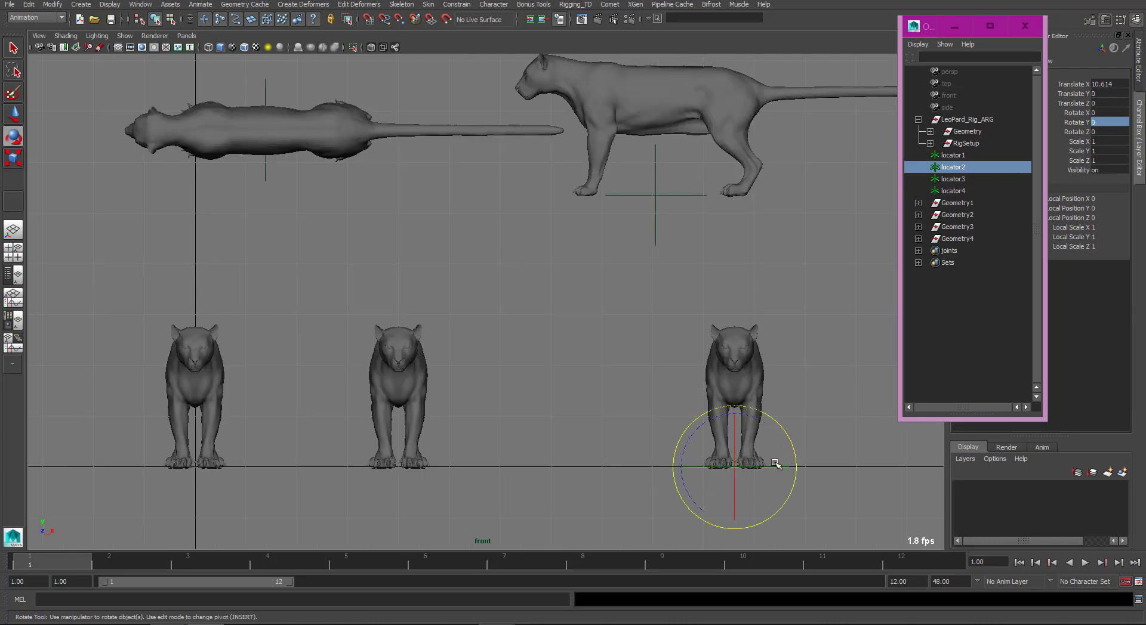
drag(776, 464, 603, 487)
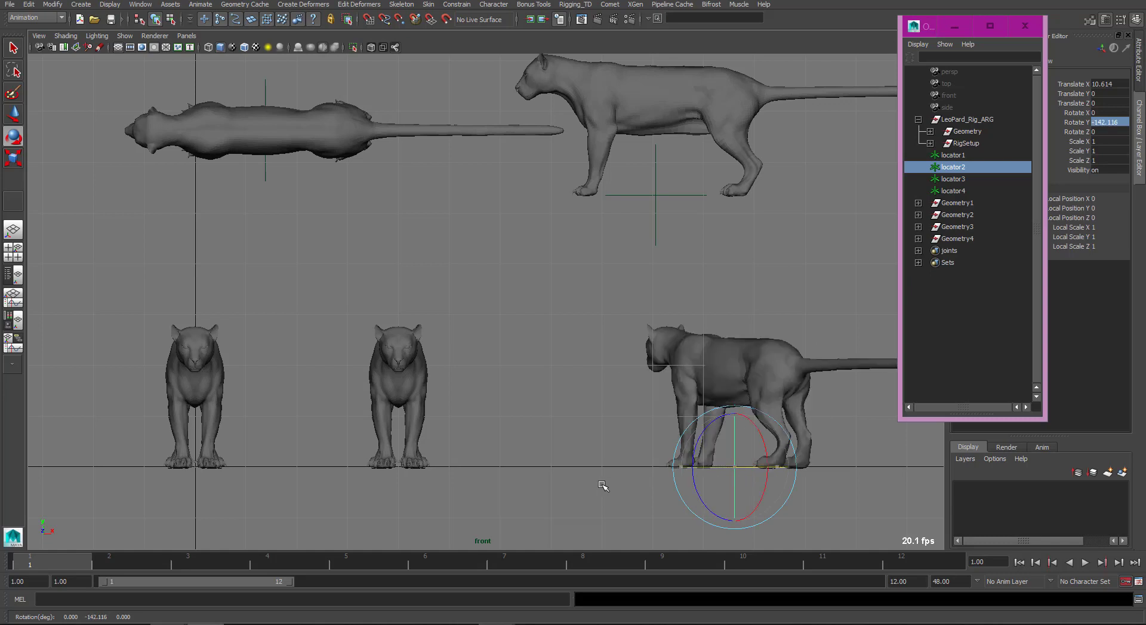
click(1110, 122)
text(-180)
key(Return)
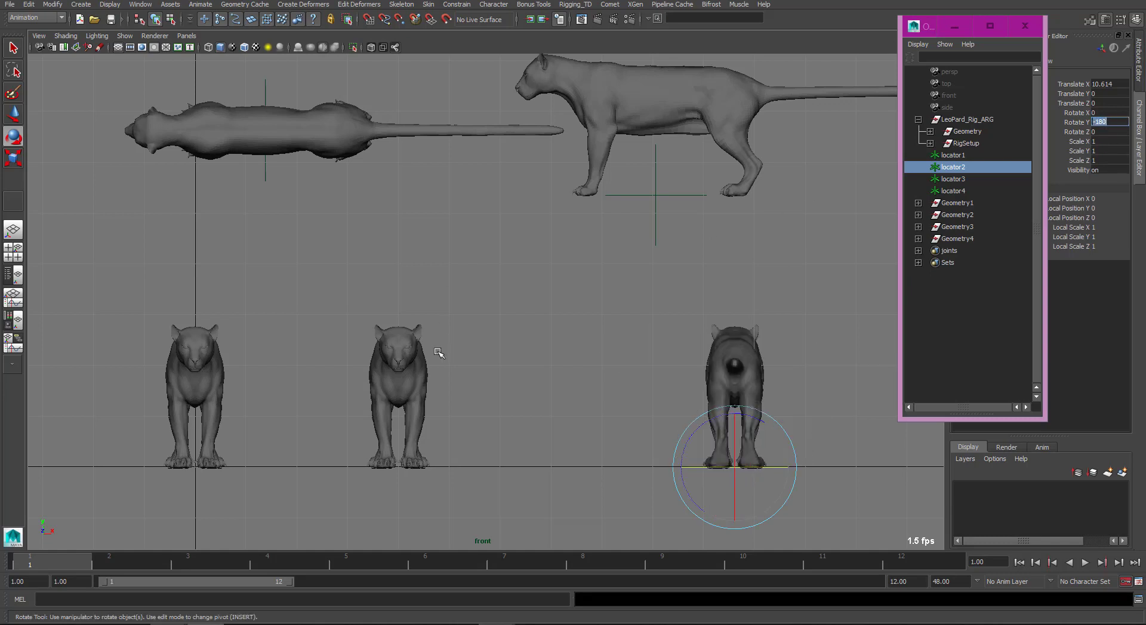
Move locator1 along the ground toward locator2, to about 5.43 in Translate X
click(410, 499)
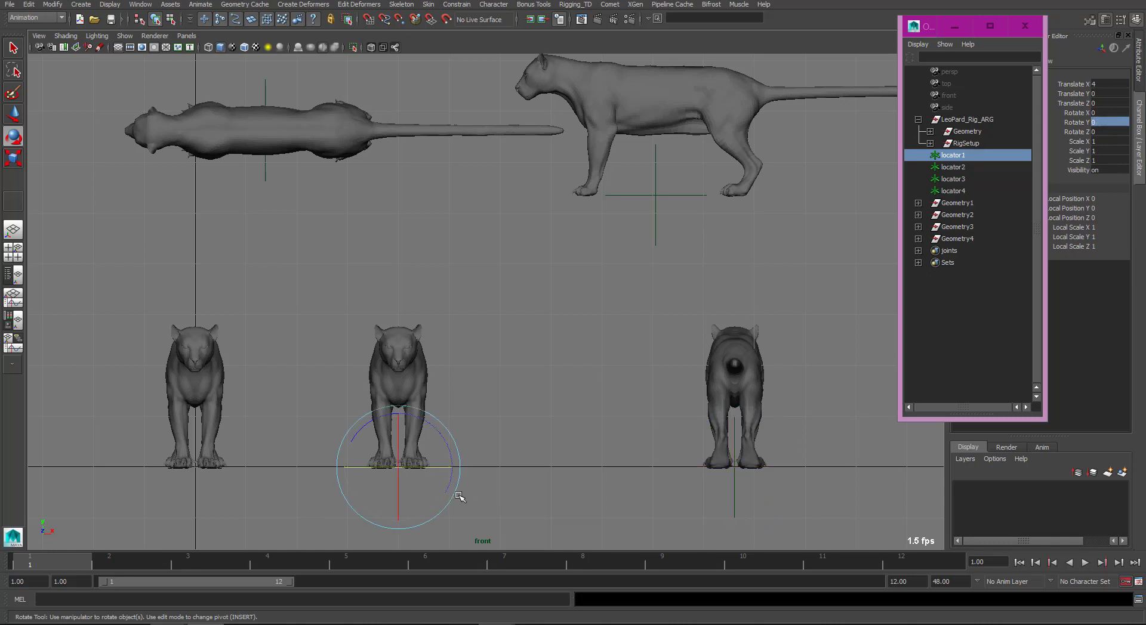
key(w)
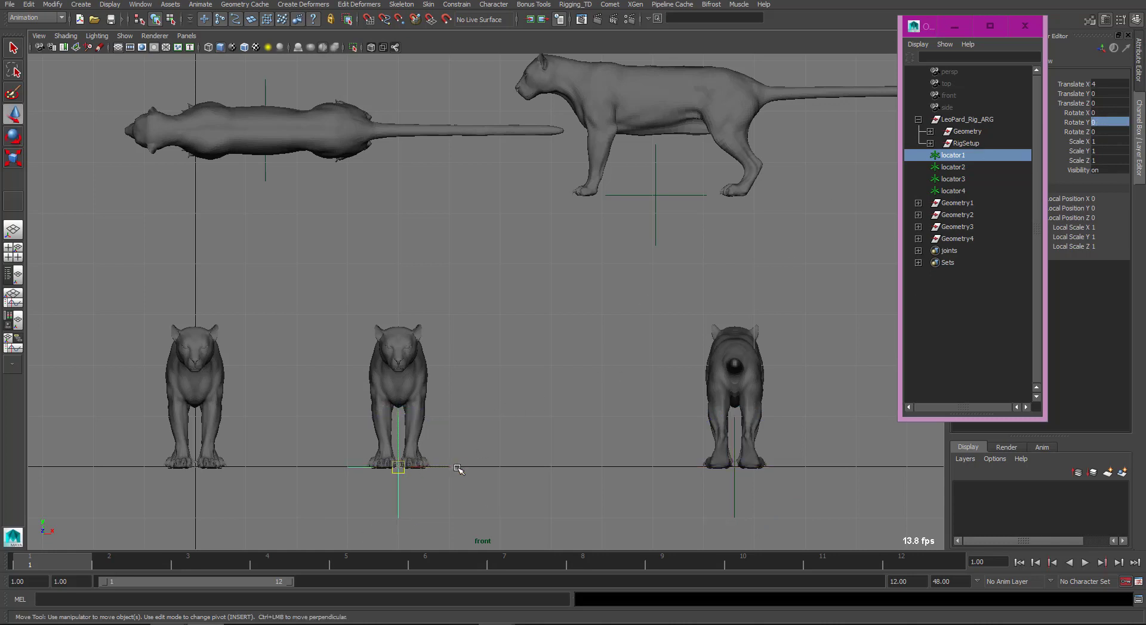
drag(400, 467, 527, 479)
key(ctrl+z)
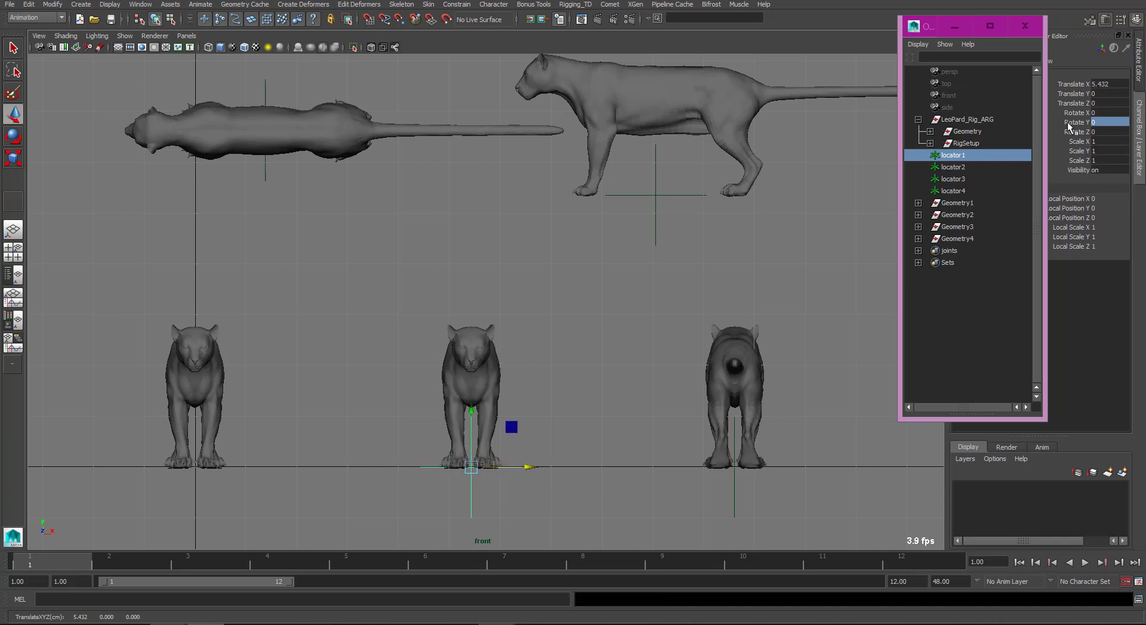
Turn locator1's leopard to a three-quarter view by setting the locator's Rotate Y to 45
click(1069, 123)
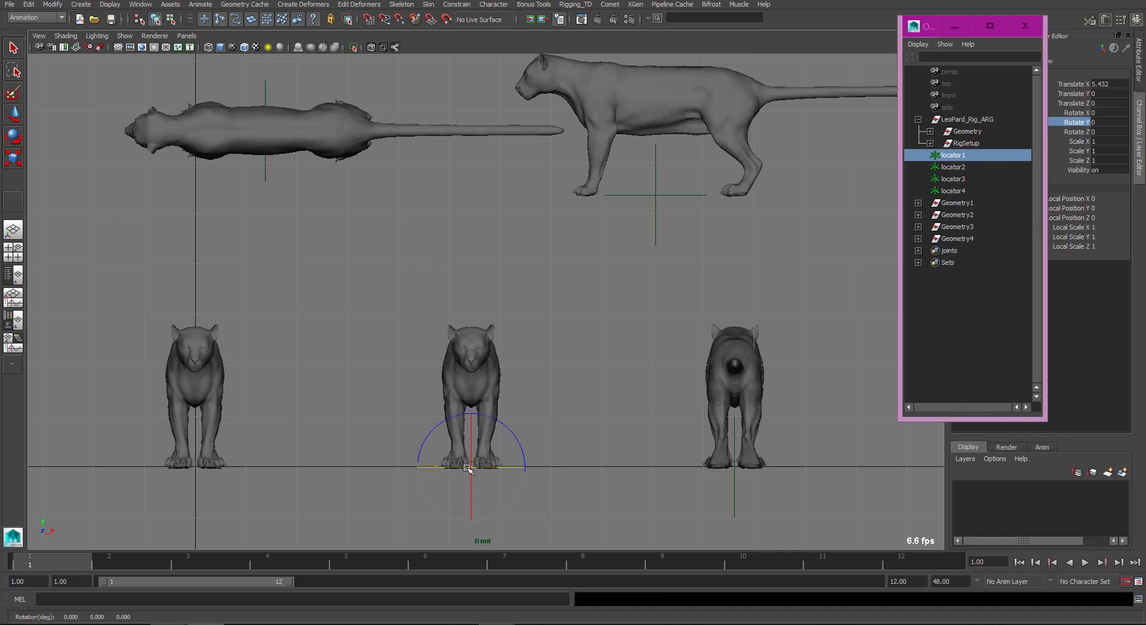
drag(467, 469, 575, 472)
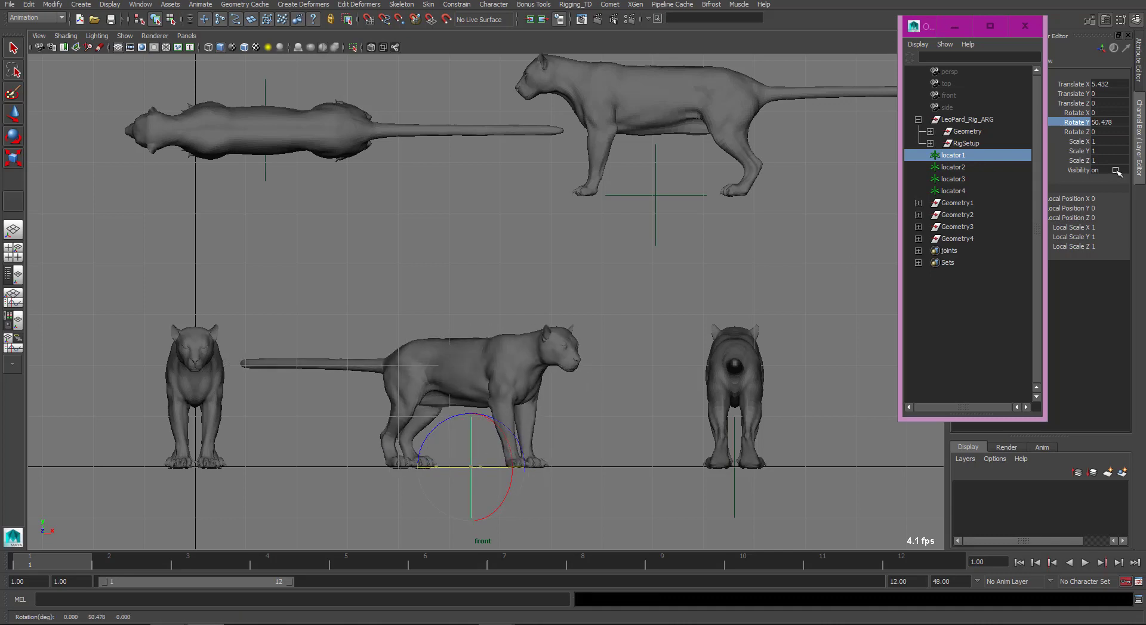
double_click(1109, 122)
text(49.83)
key(Return)
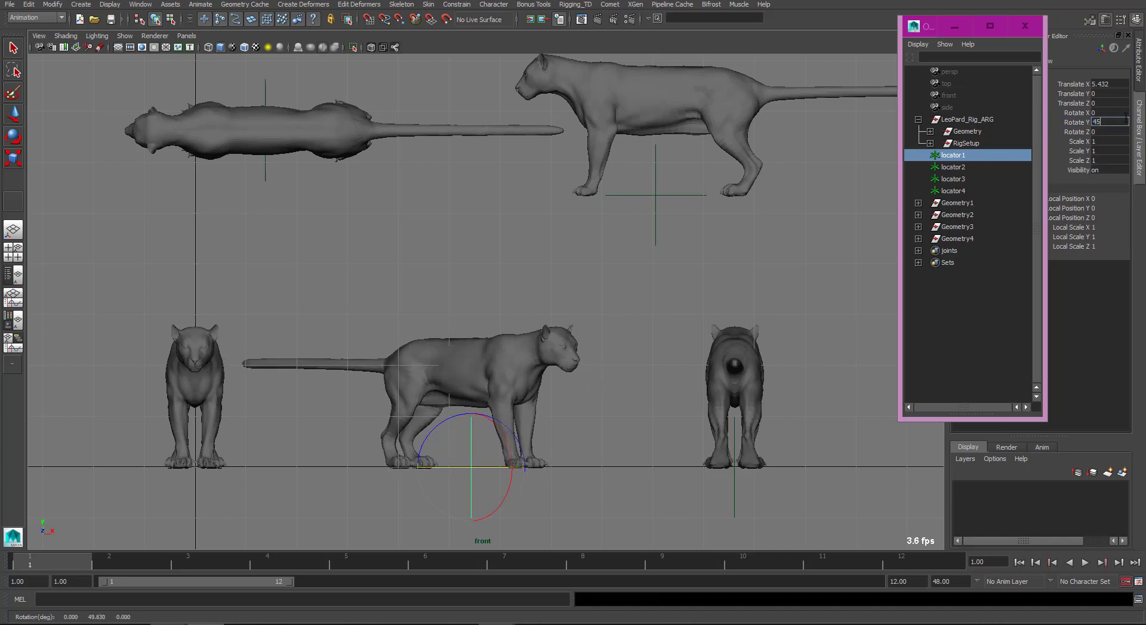
Enter 45 for locator1's Rotate Y, then clear the selection
text(45)
key(Return)
key(w)
click(416, 237)
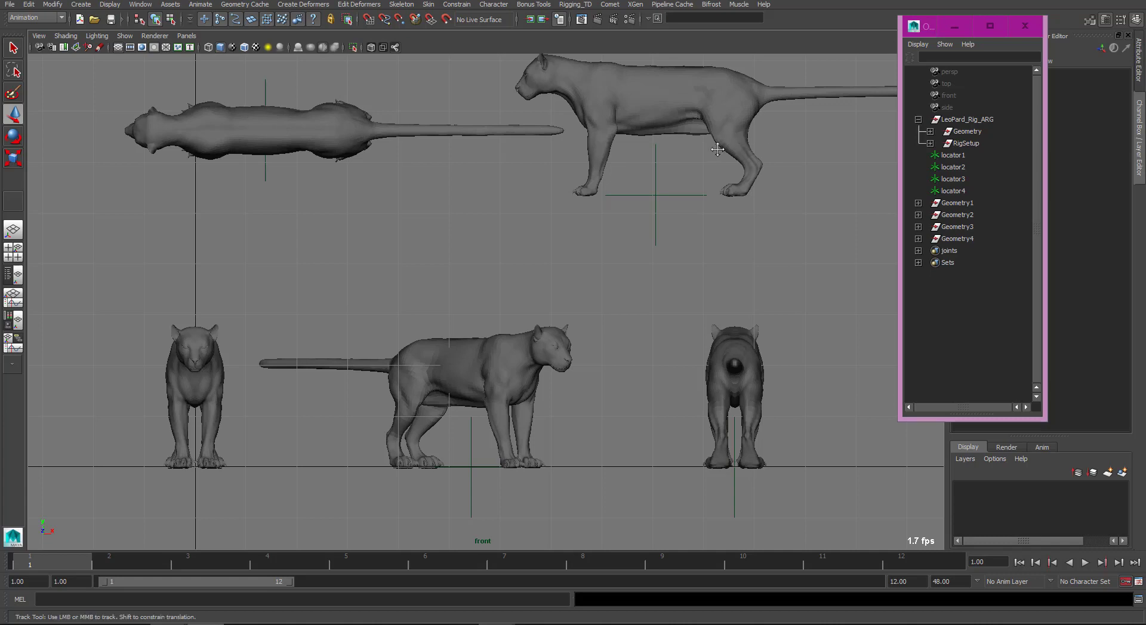
Scrub the animation from frame 1 to frame 12 to check the motion in all five leopard views
alt+middle_drag(728, 141, 723, 158)
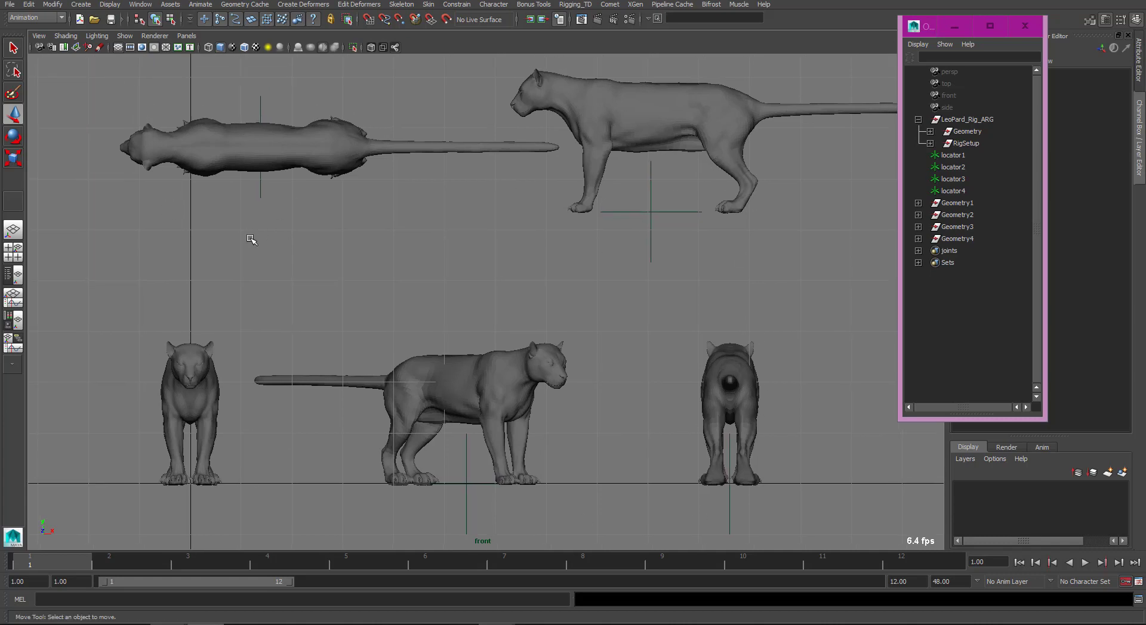
alt+middle_drag(338, 290, 323, 291)
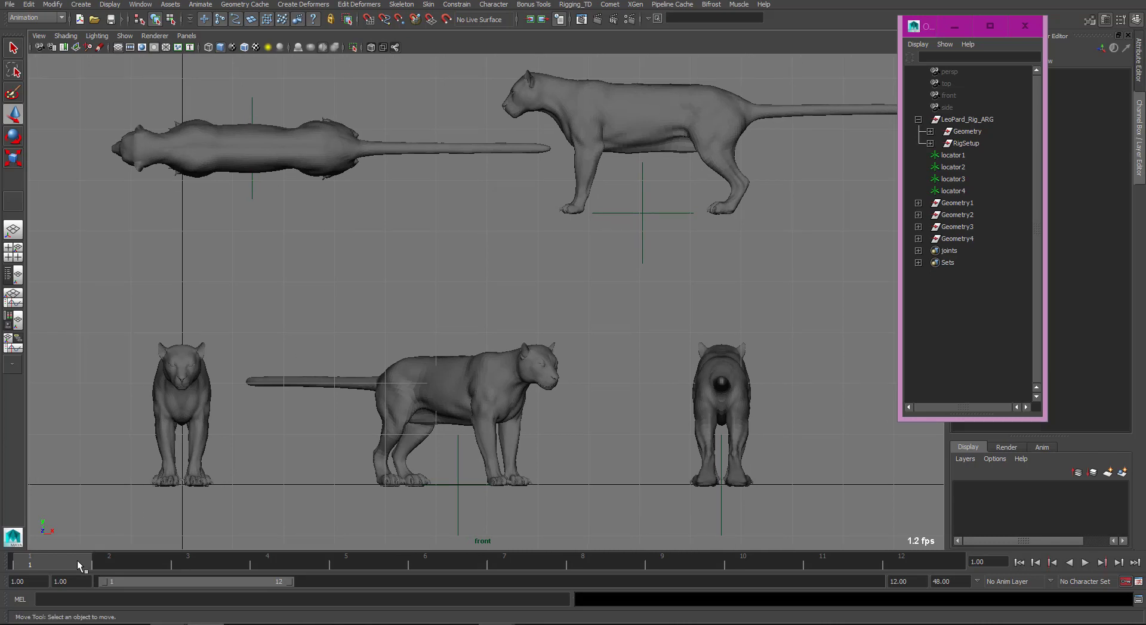
drag(77, 560, 900, 583)
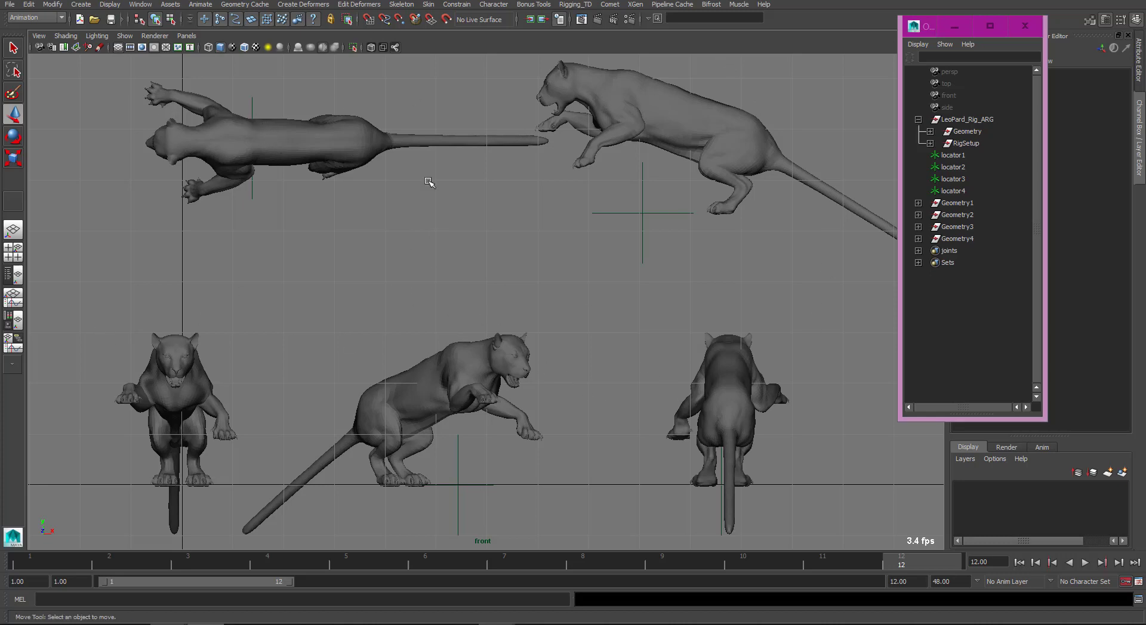
Hide the locators in the front view and return the animation to frame 1
click(125, 36)
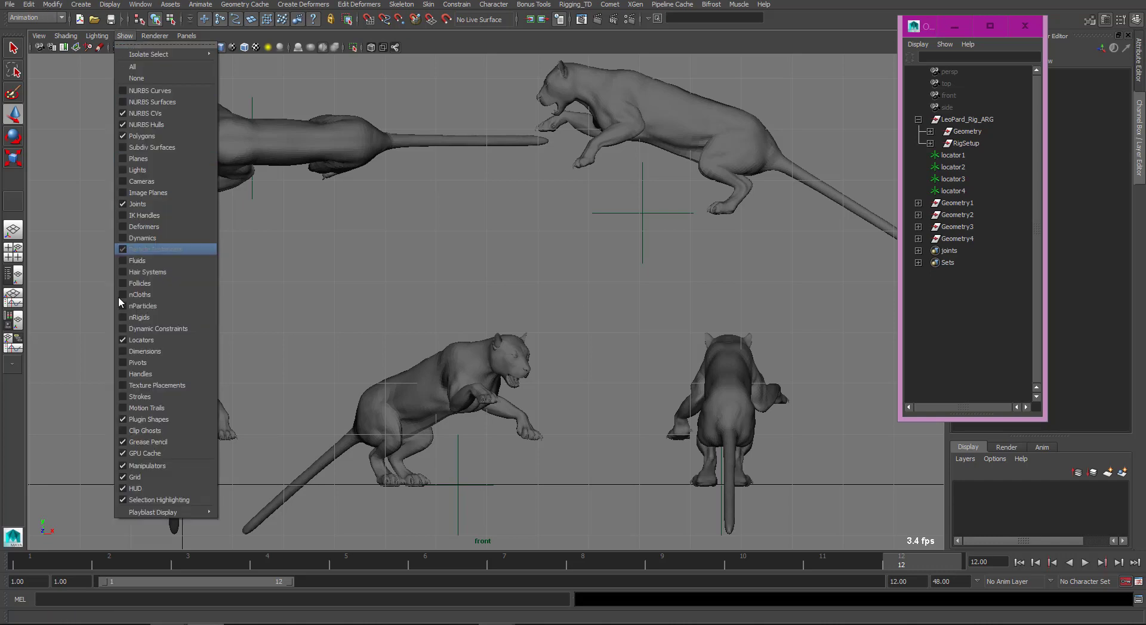
click(152, 340)
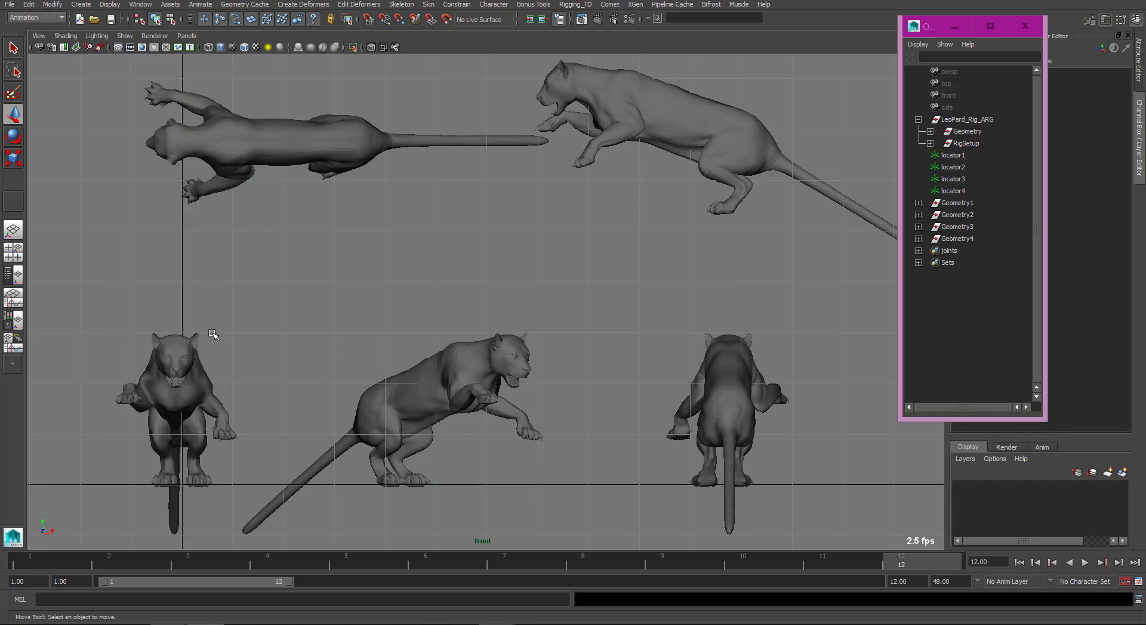
click(43, 567)
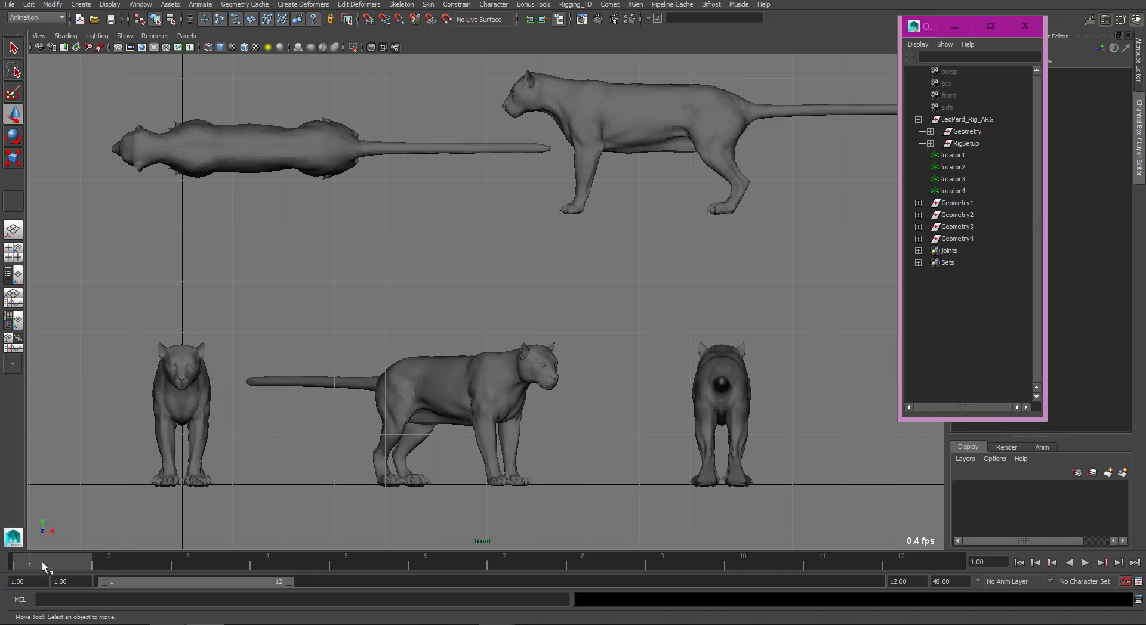
Playblast the front view's animation to a movie file named test on the Desktop
right_click(42, 561)
click(147, 557)
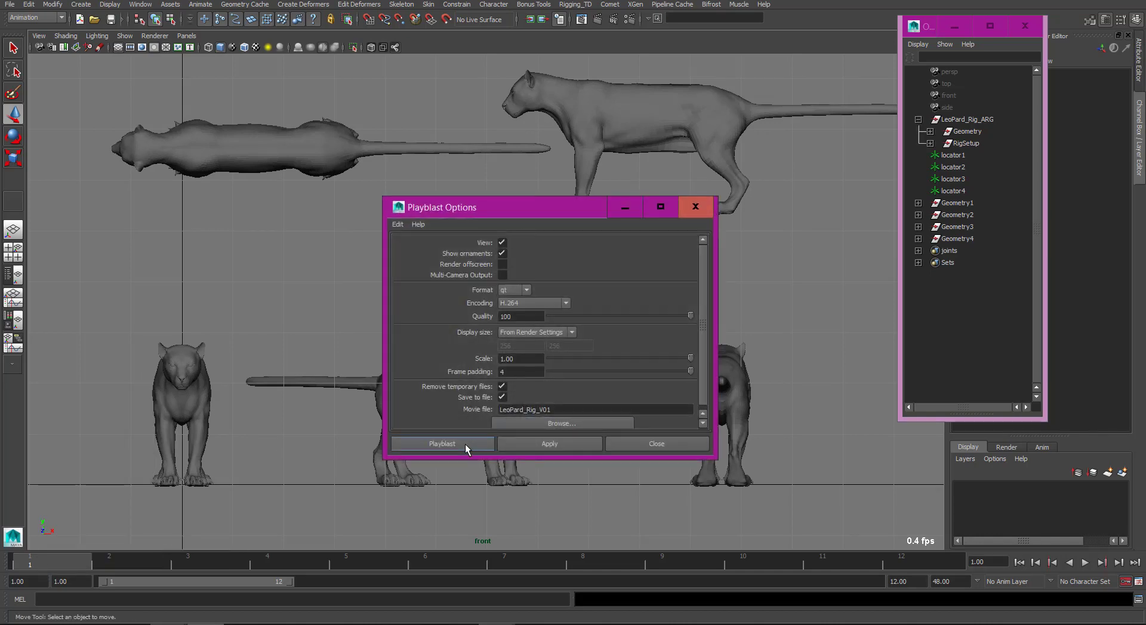
click(533, 422)
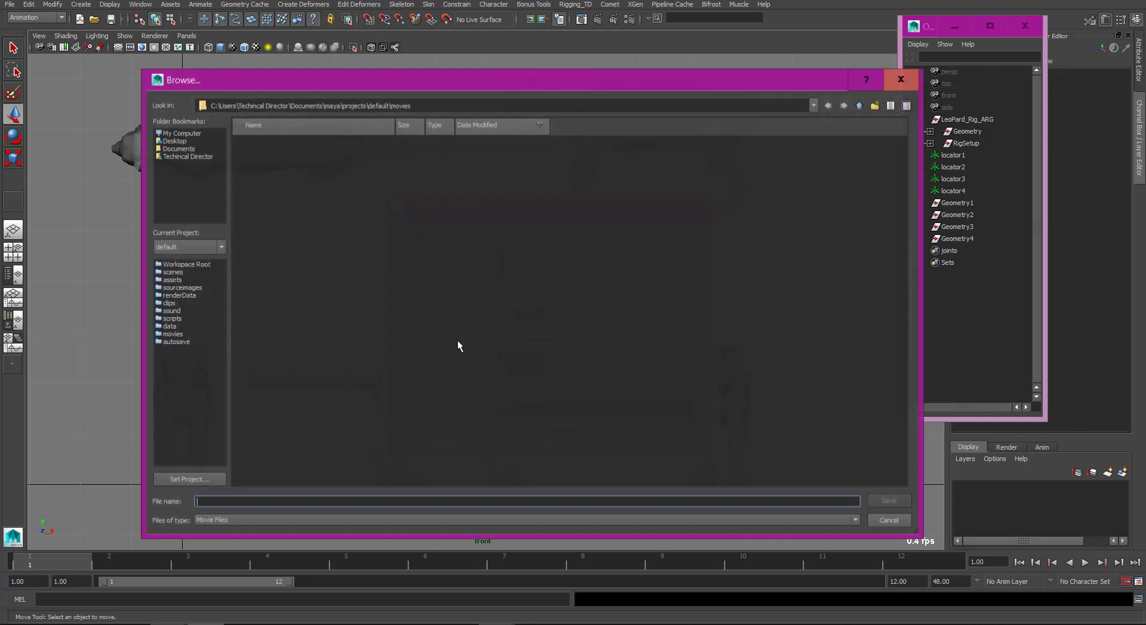
click(190, 151)
click(174, 141)
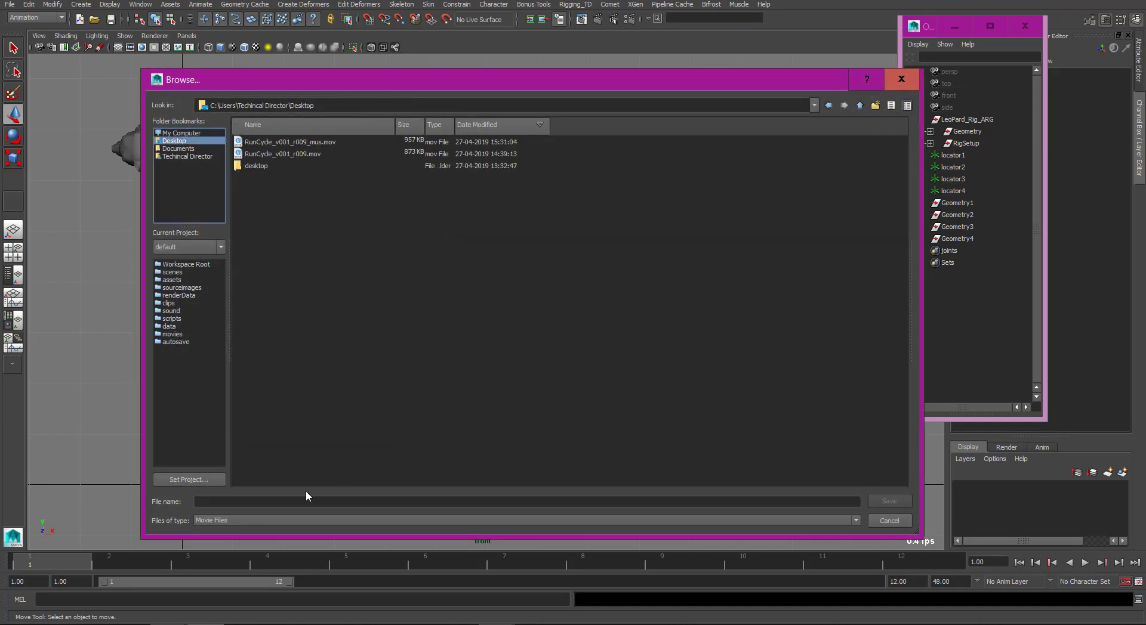
click(627, 499)
text(test)
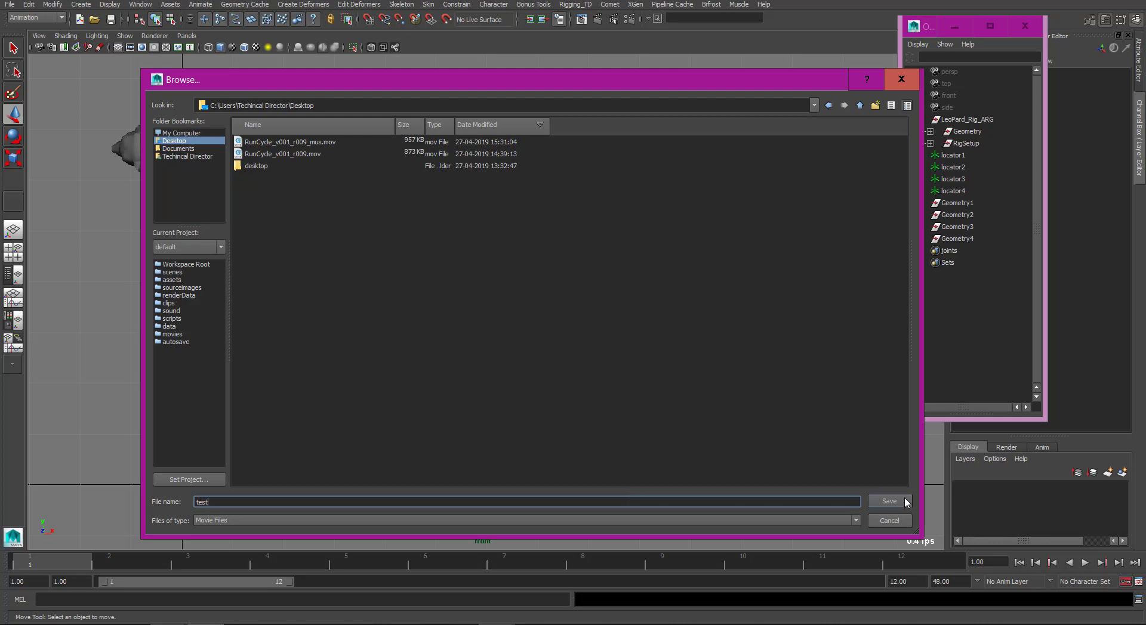
click(906, 503)
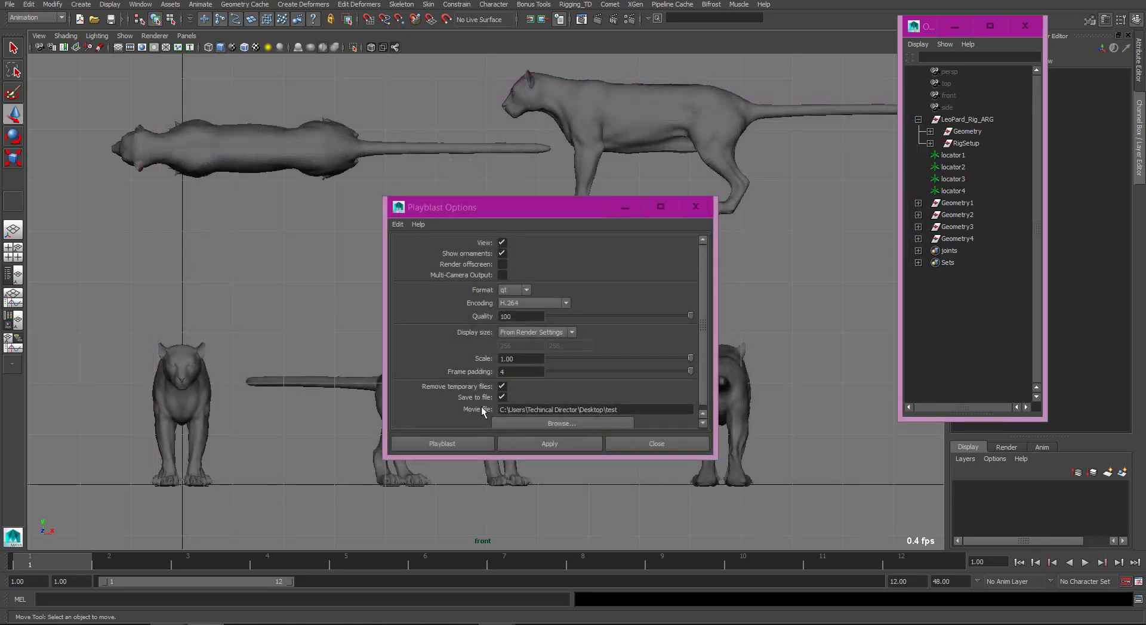
click(463, 442)
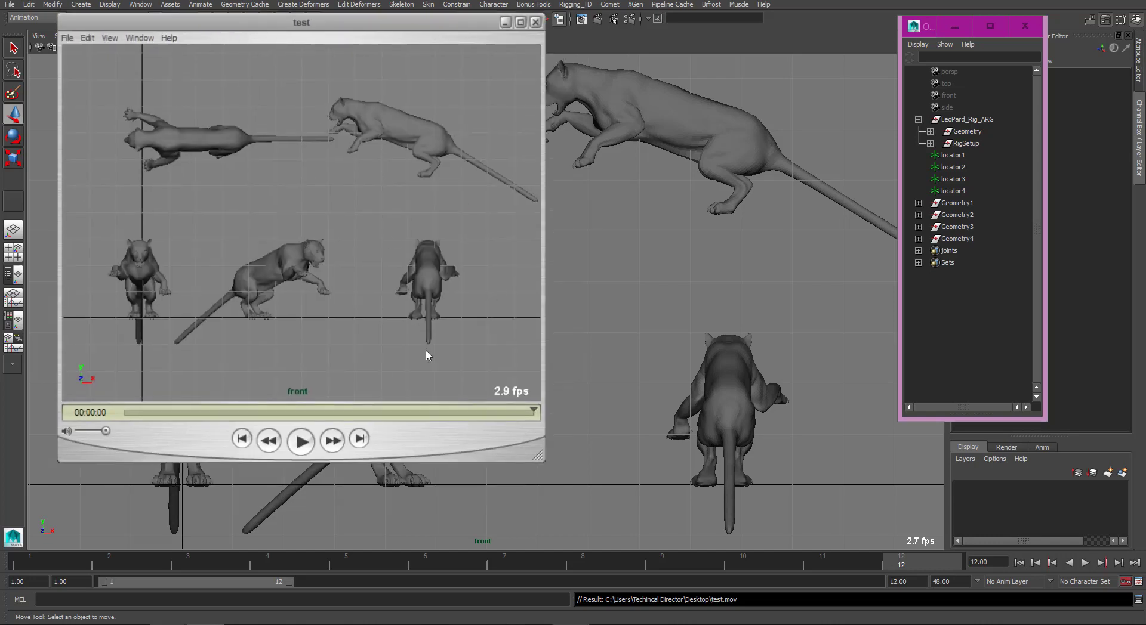
Play back the test movie to review the multi-view animation, and close the player
click(304, 441)
click(305, 441)
click(306, 441)
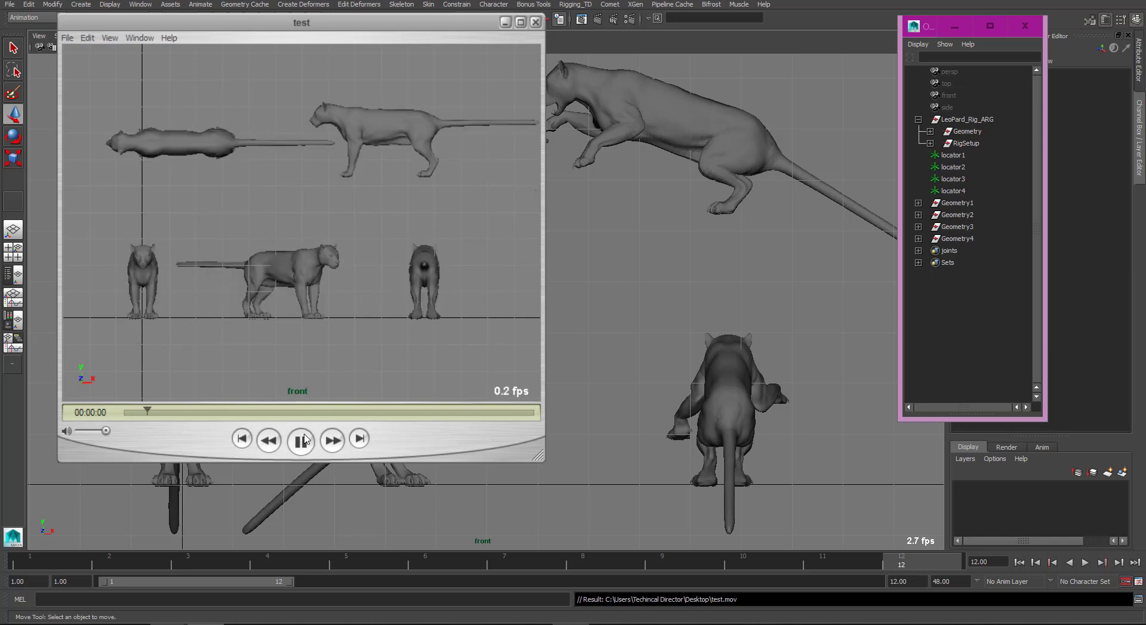
click(304, 441)
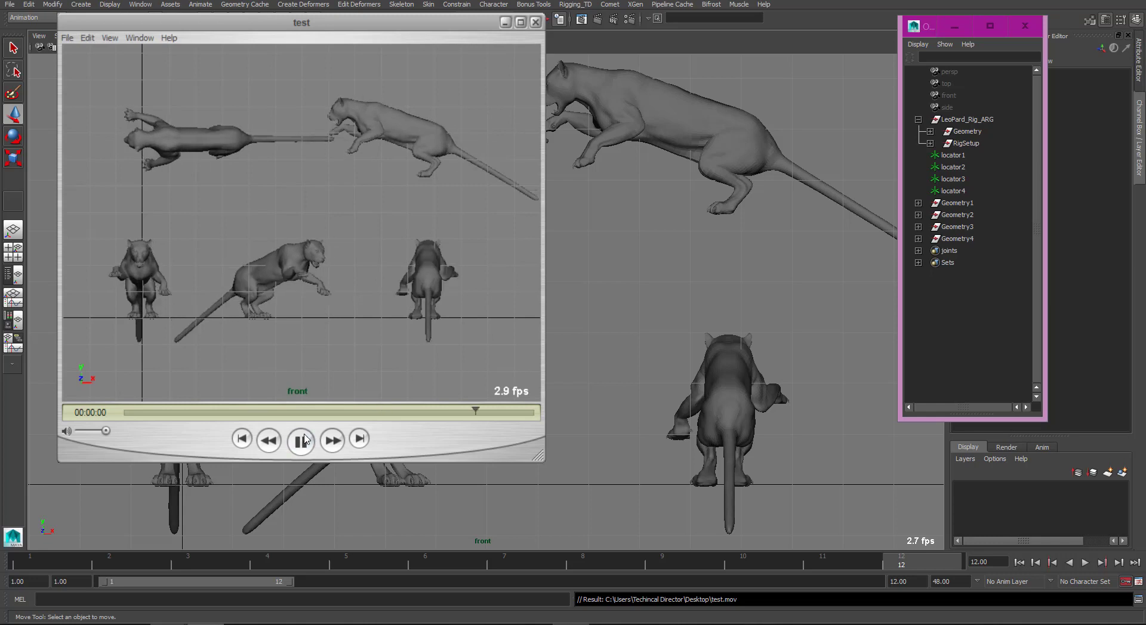
click(536, 24)
Hide the grid in the front view
click(129, 34)
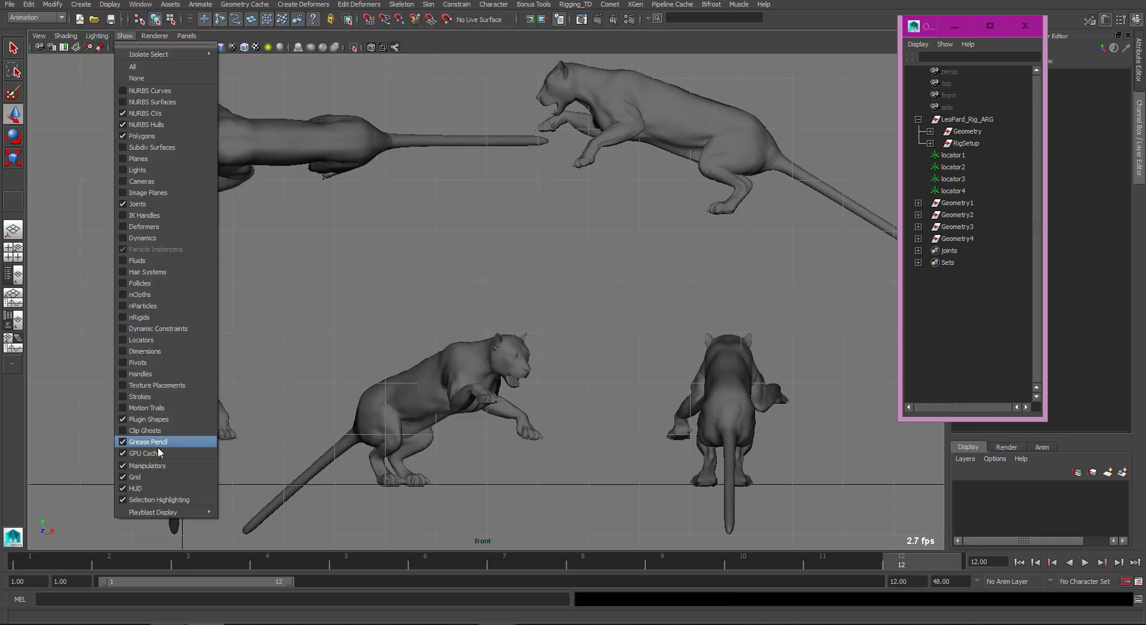
click(158, 478)
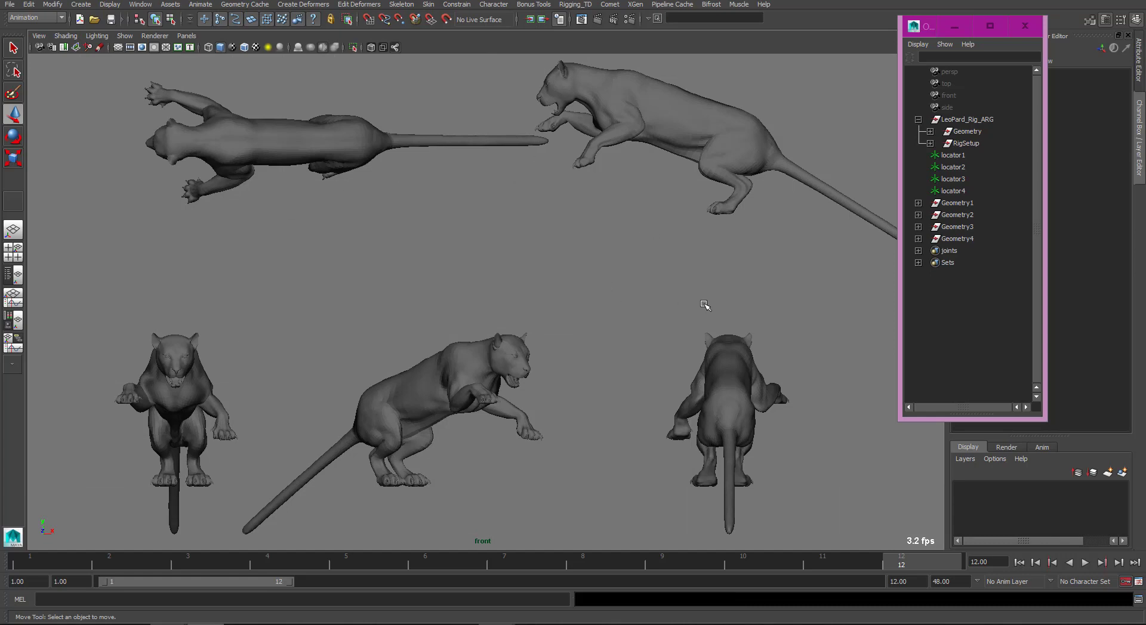
alt+middle_drag(573, 250, 573, 252)
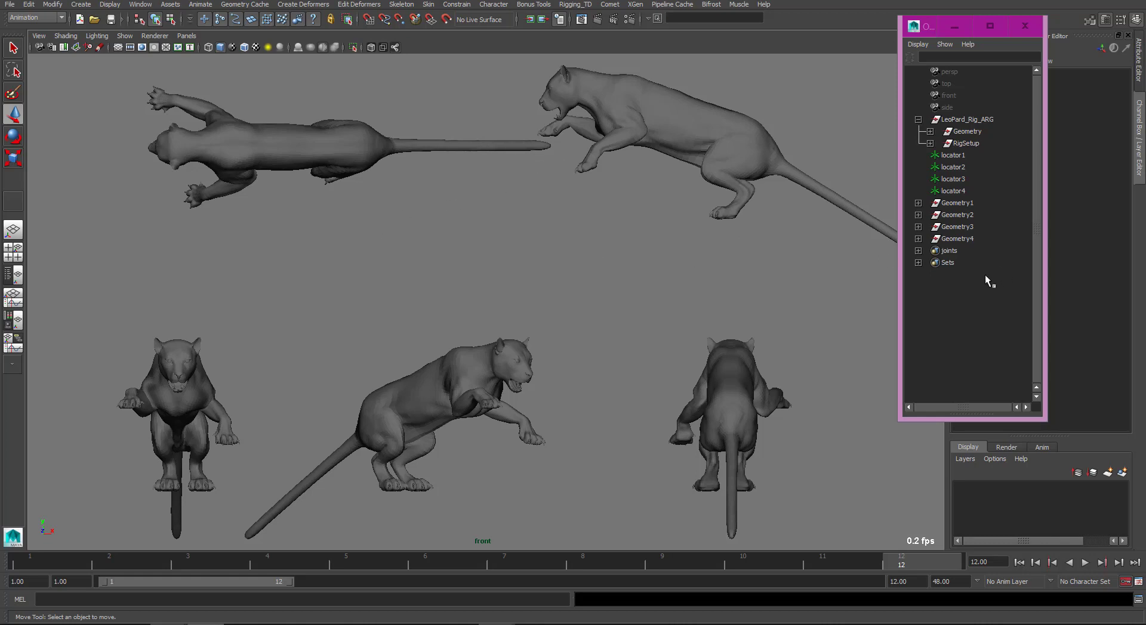
Open the Duplicate Special options for the rig's Geometry group
click(964, 132)
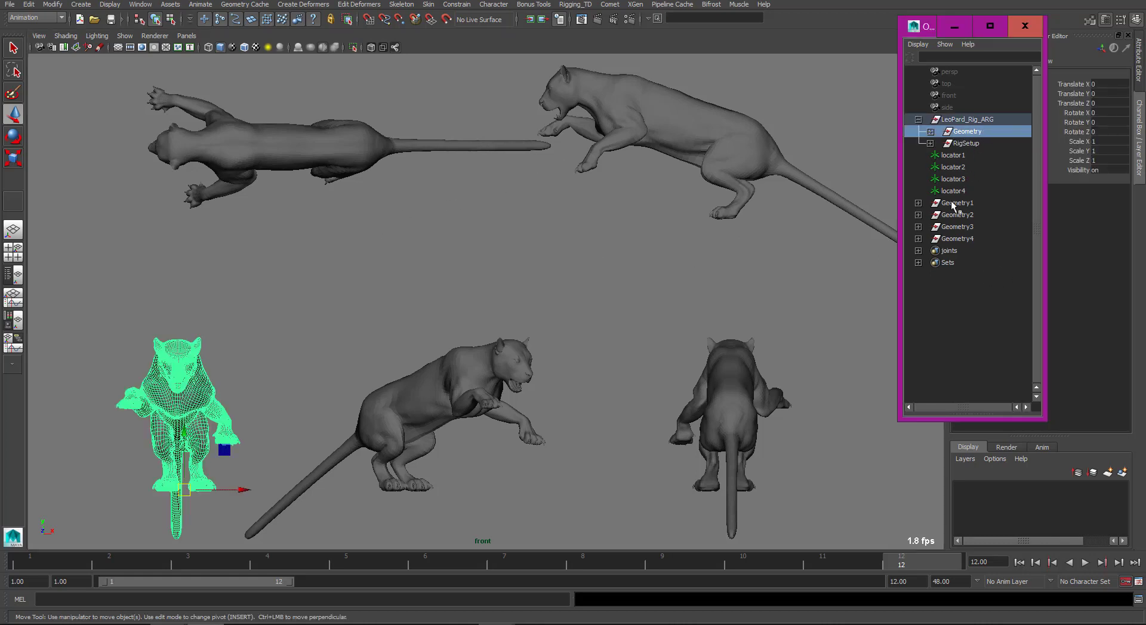
click(29, 4)
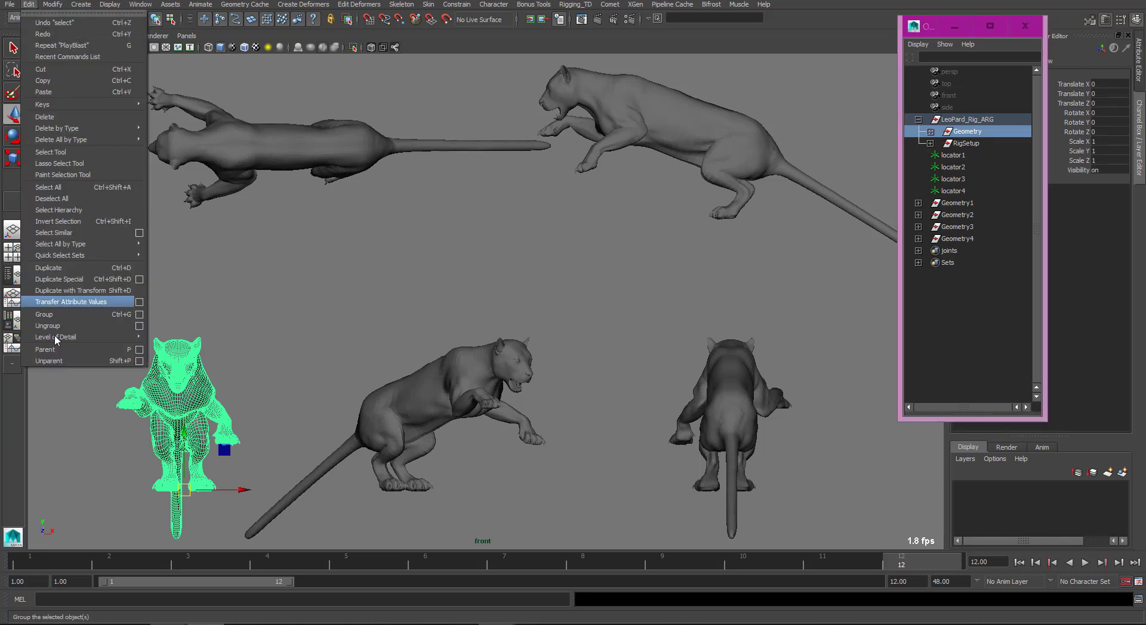
click(139, 279)
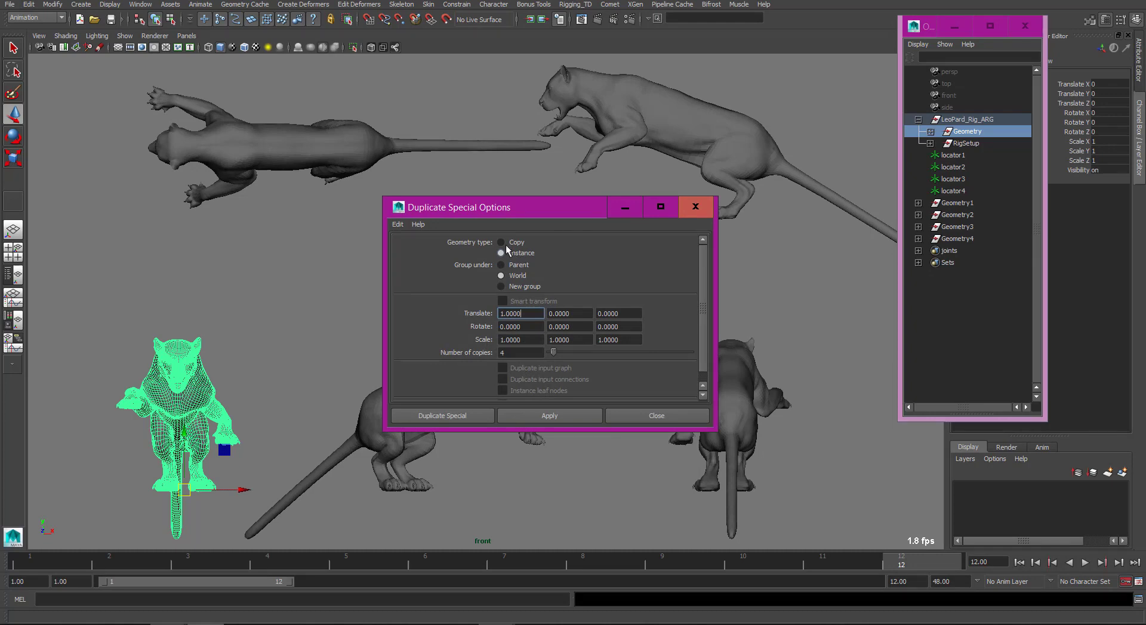